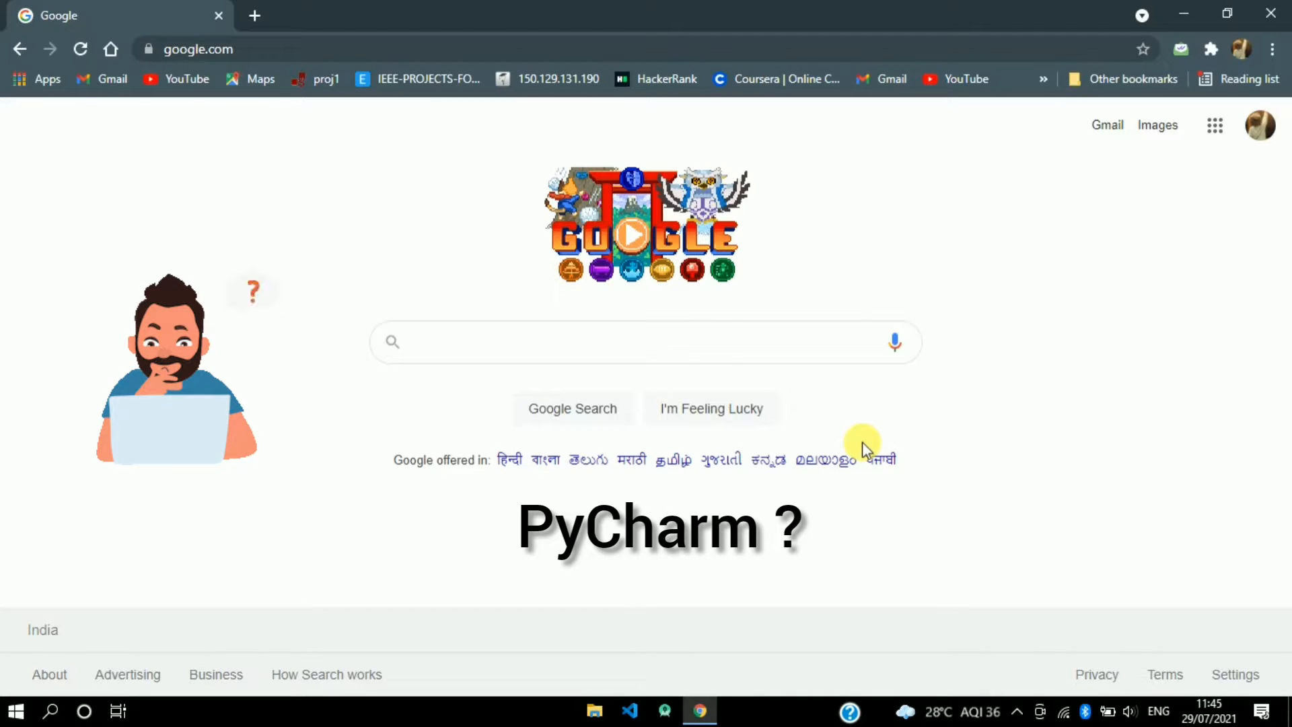
# - Search Google for pycharm and open the JetBrains PyCharm product page from the results
pyautogui.click(563, 357)
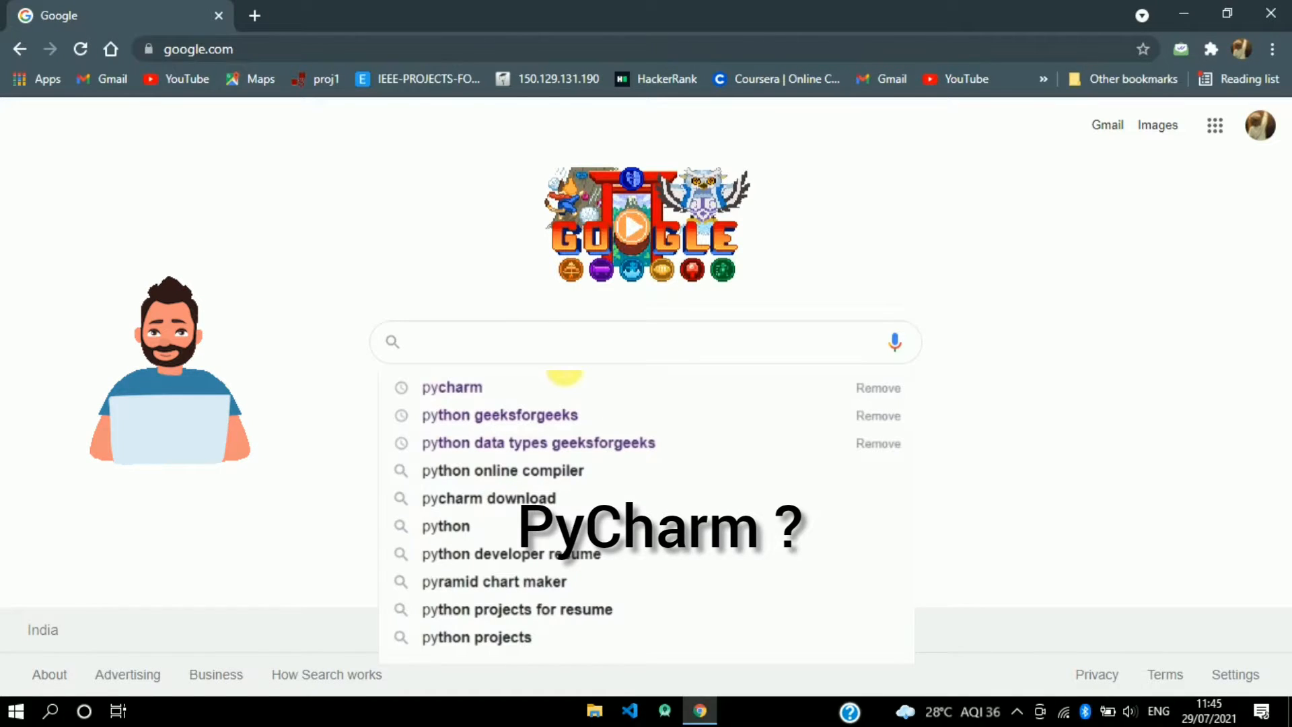
pyautogui.click(861, 442)
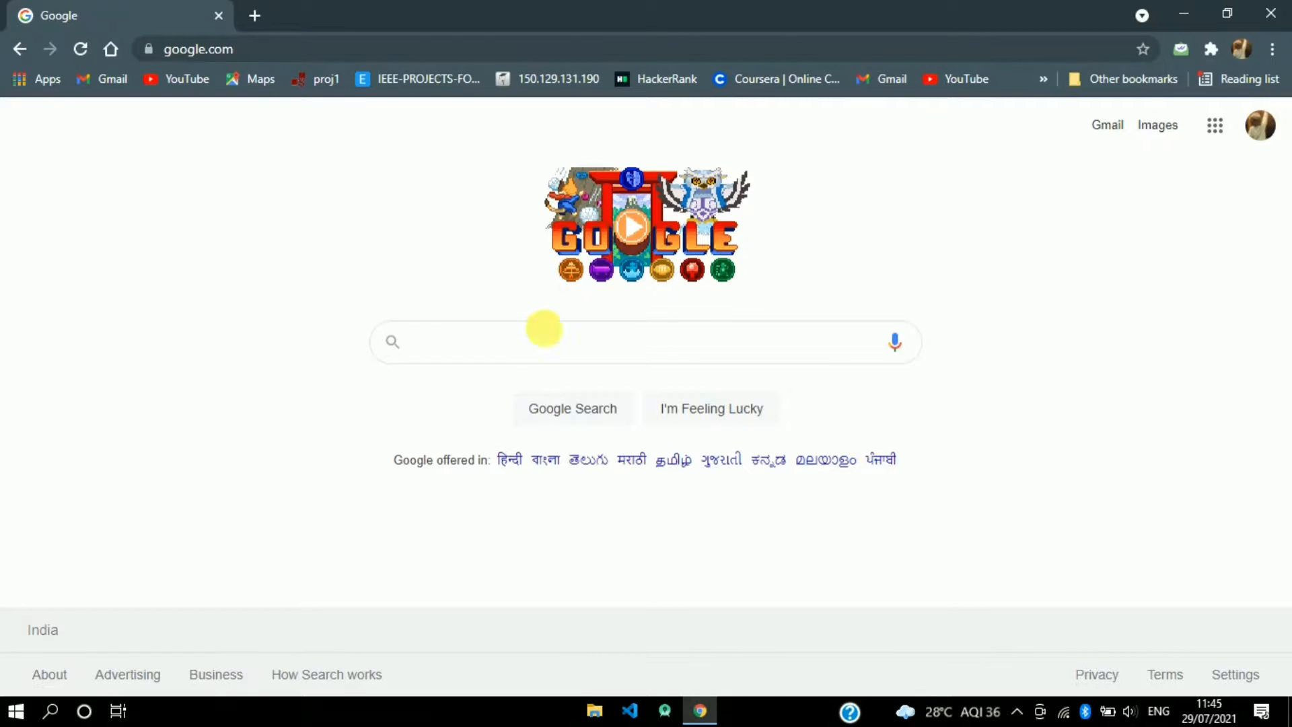
pyautogui.click(552, 357)
pyautogui.write('py')
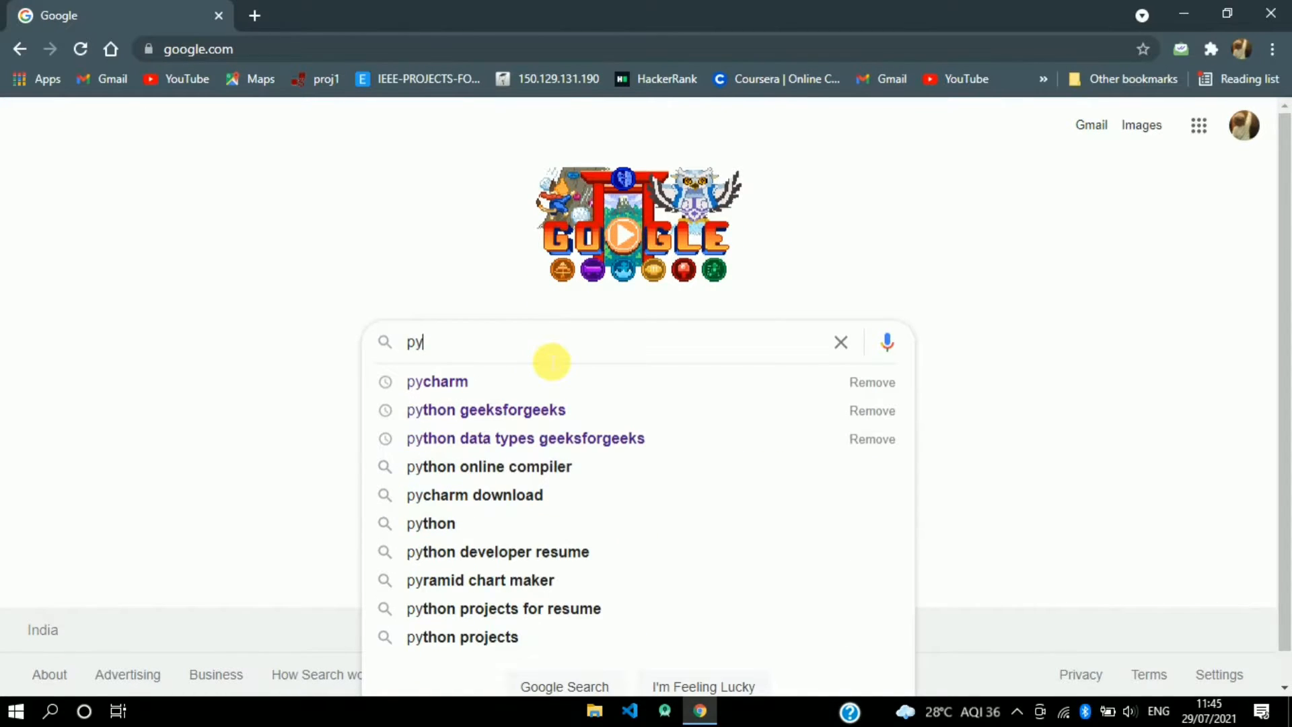
pyautogui.click(538, 382)
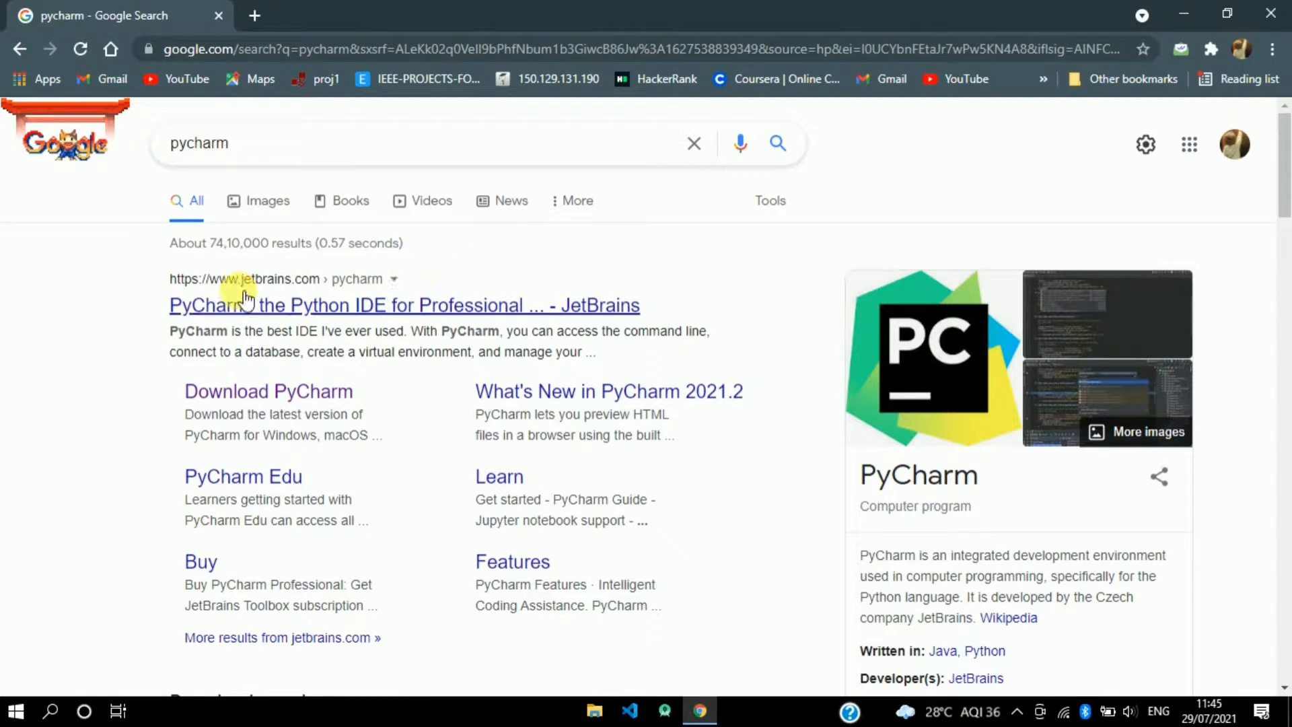
pyautogui.click(371, 308)
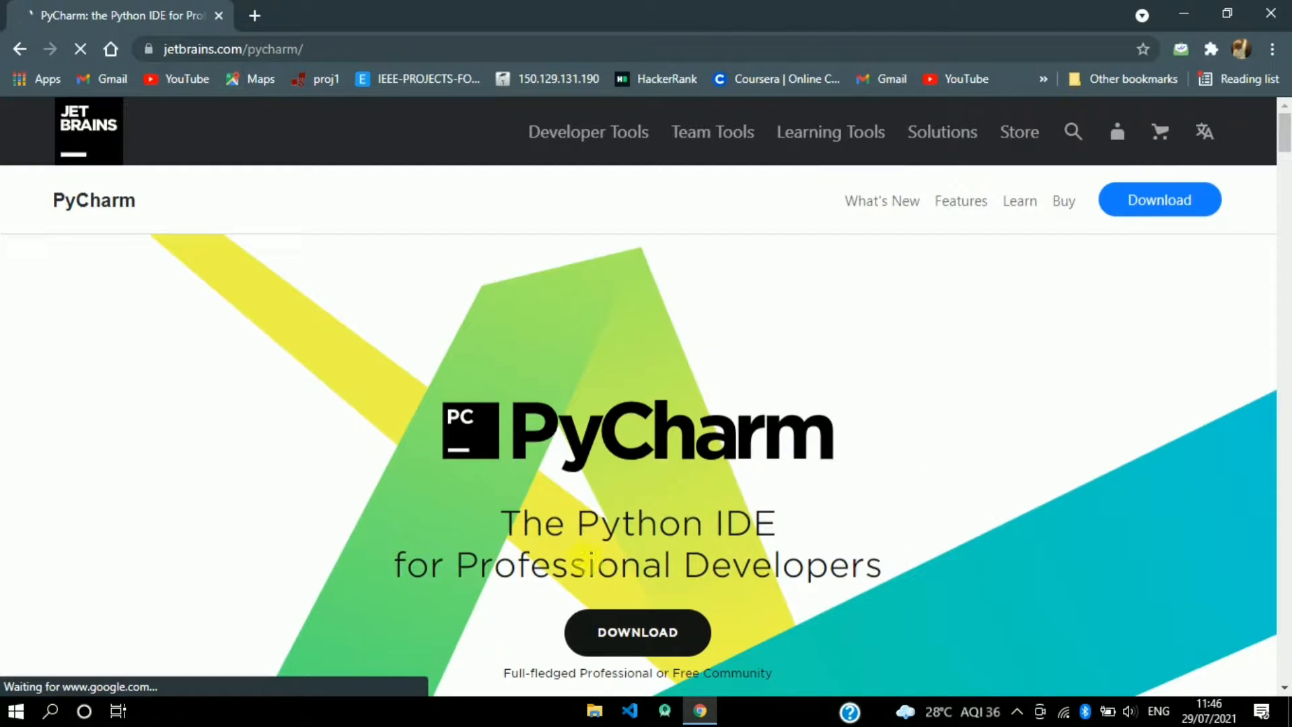
# - Download the free Community edition of PyCharm for Windows from the JetBrains download page
pyautogui.click(1120, 203)
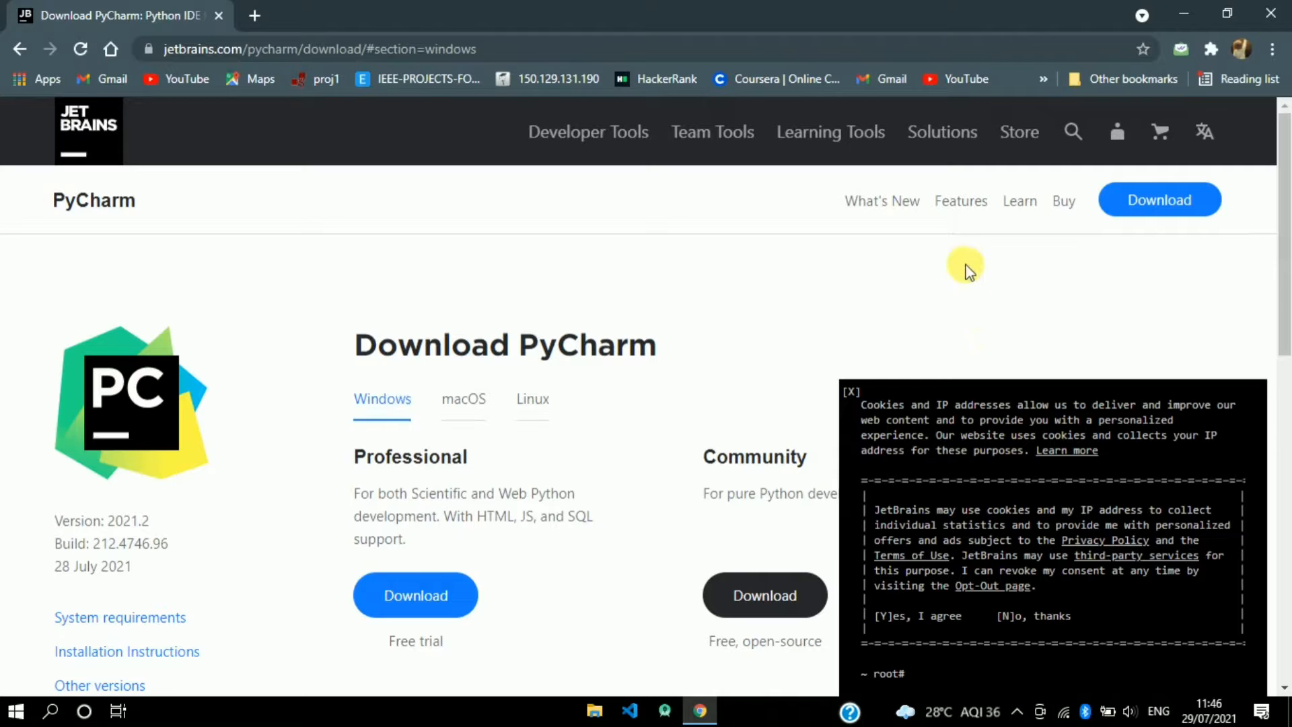
pyautogui.scroll(-1, 968, 269)
pyautogui.scroll(-2, 968, 269)
pyautogui.scroll(-1, 967, 269)
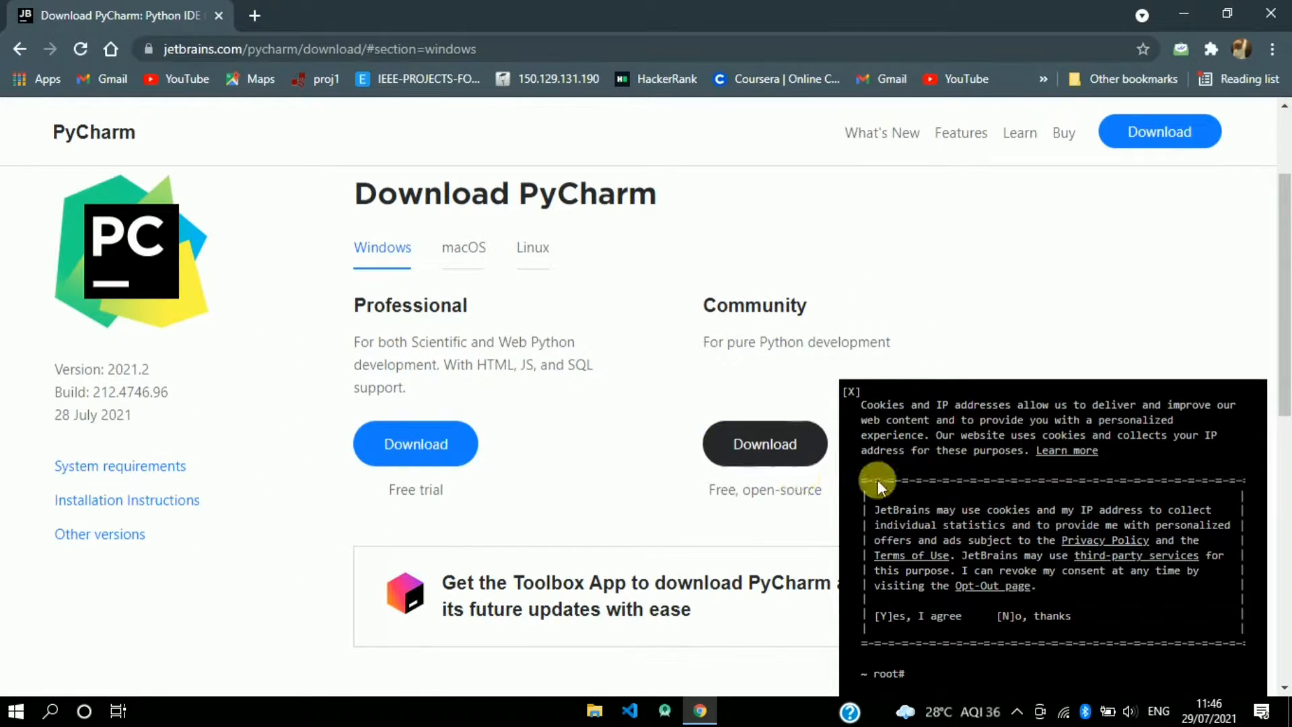
pyautogui.click(787, 468)
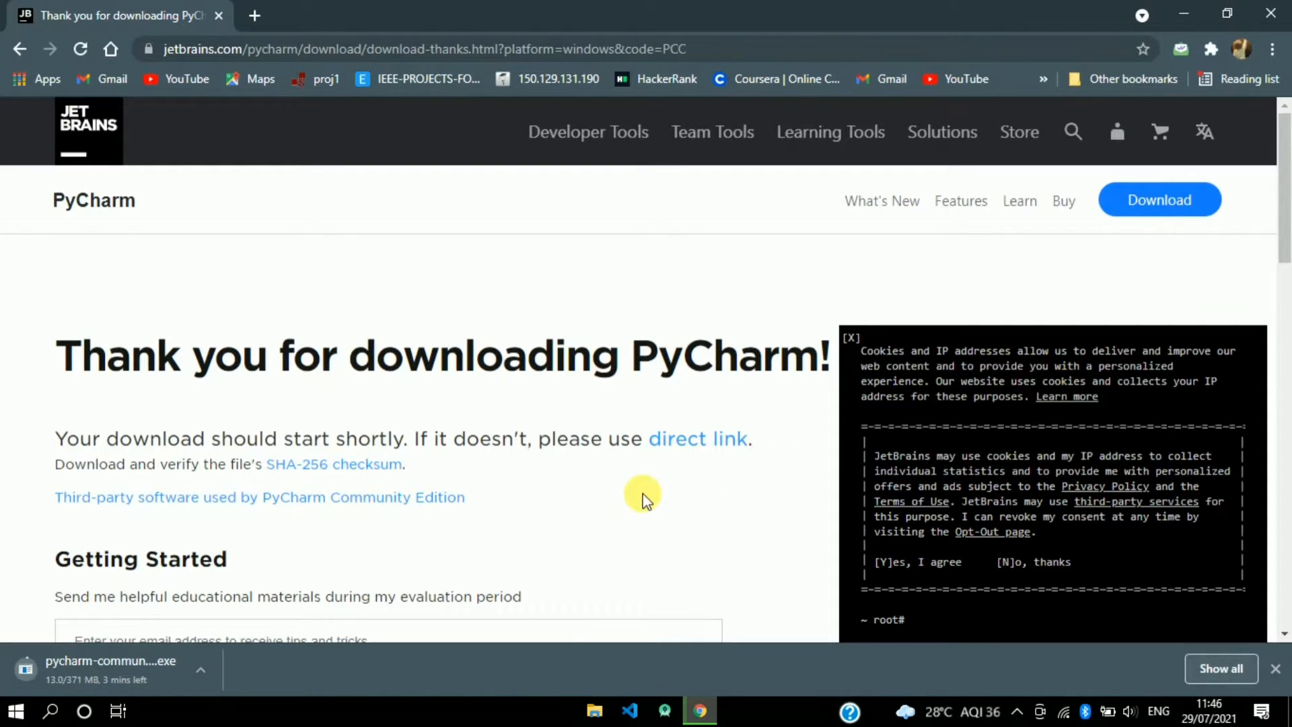
pyautogui.scroll(-5, 643, 494)
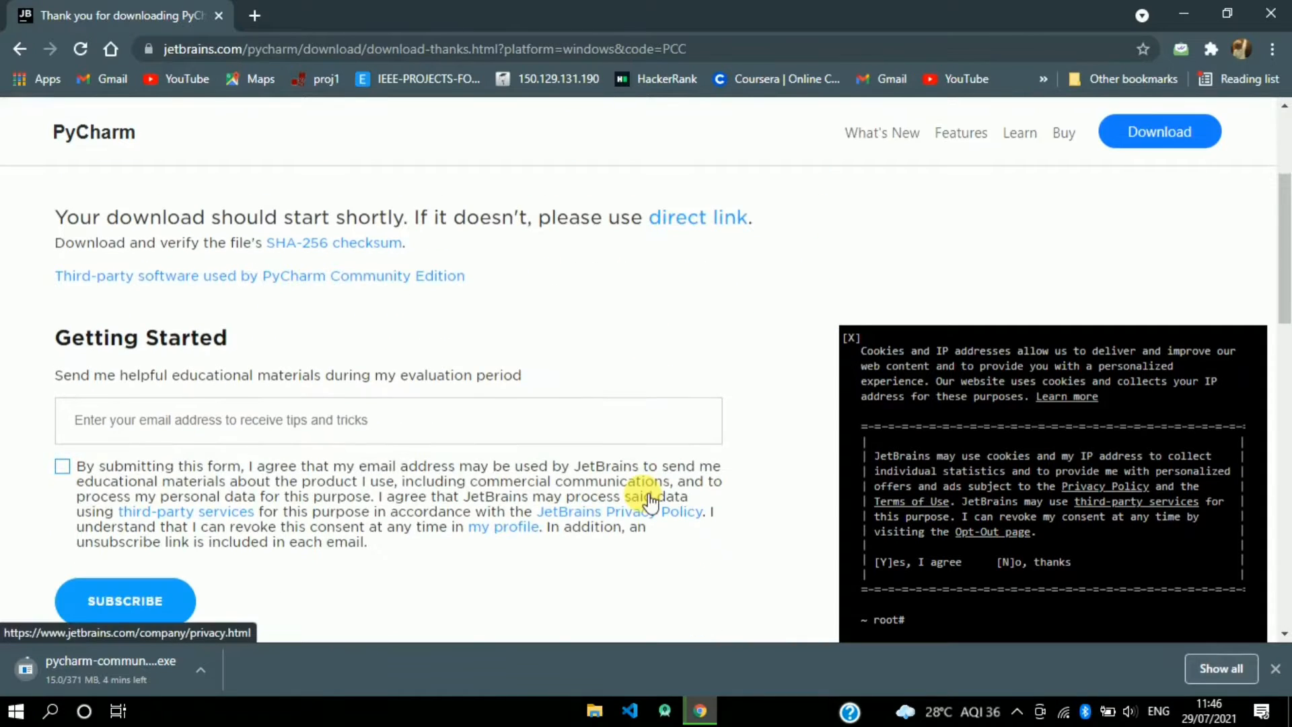
pyautogui.scroll(5, 643, 494)
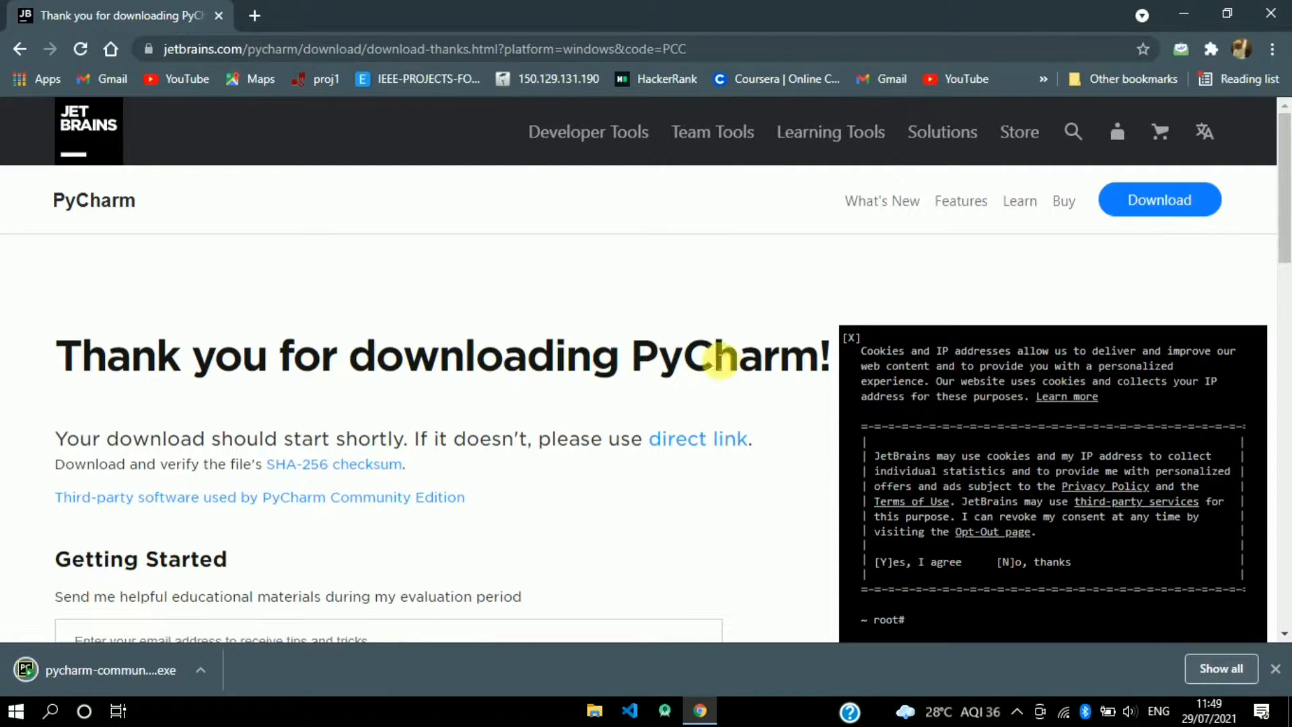
# - Launch the downloaded PyCharm installer and accept C:\Program Files\JetBrains\PyCharm Community Edition 2021.2 as the destination folder
pyautogui.click(199, 669)
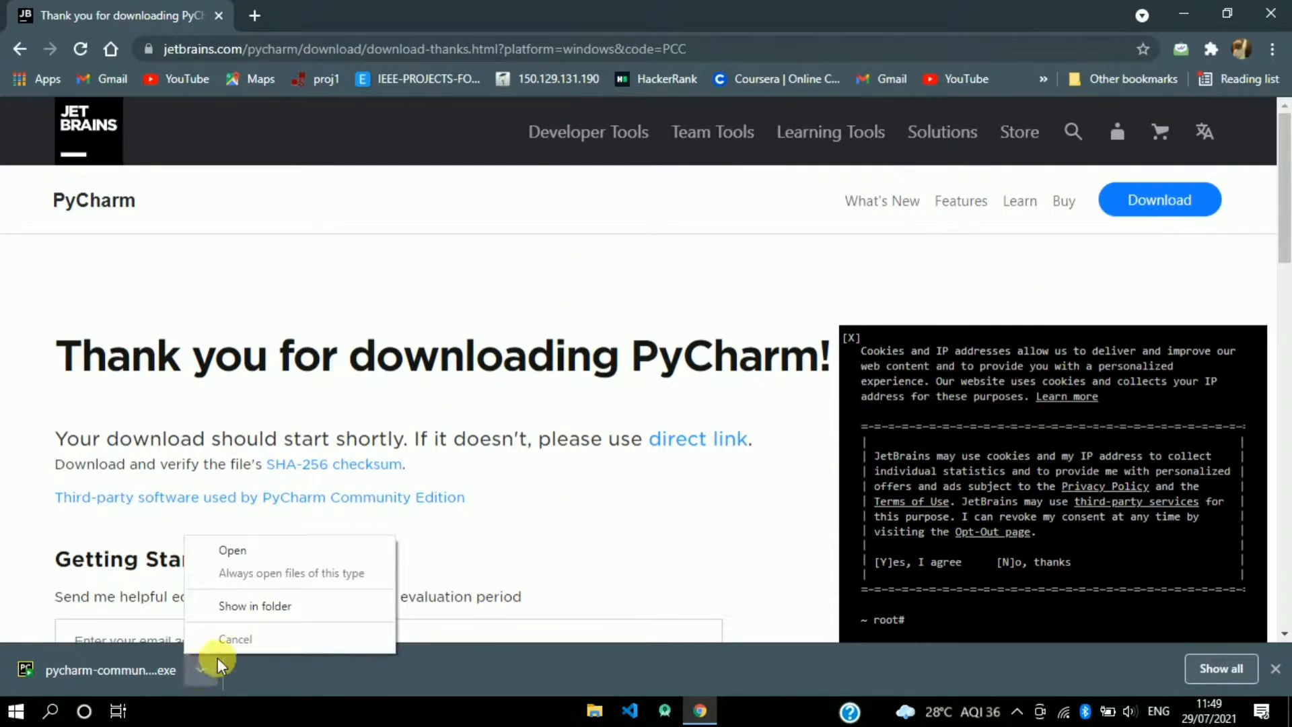
pyautogui.click(288, 551)
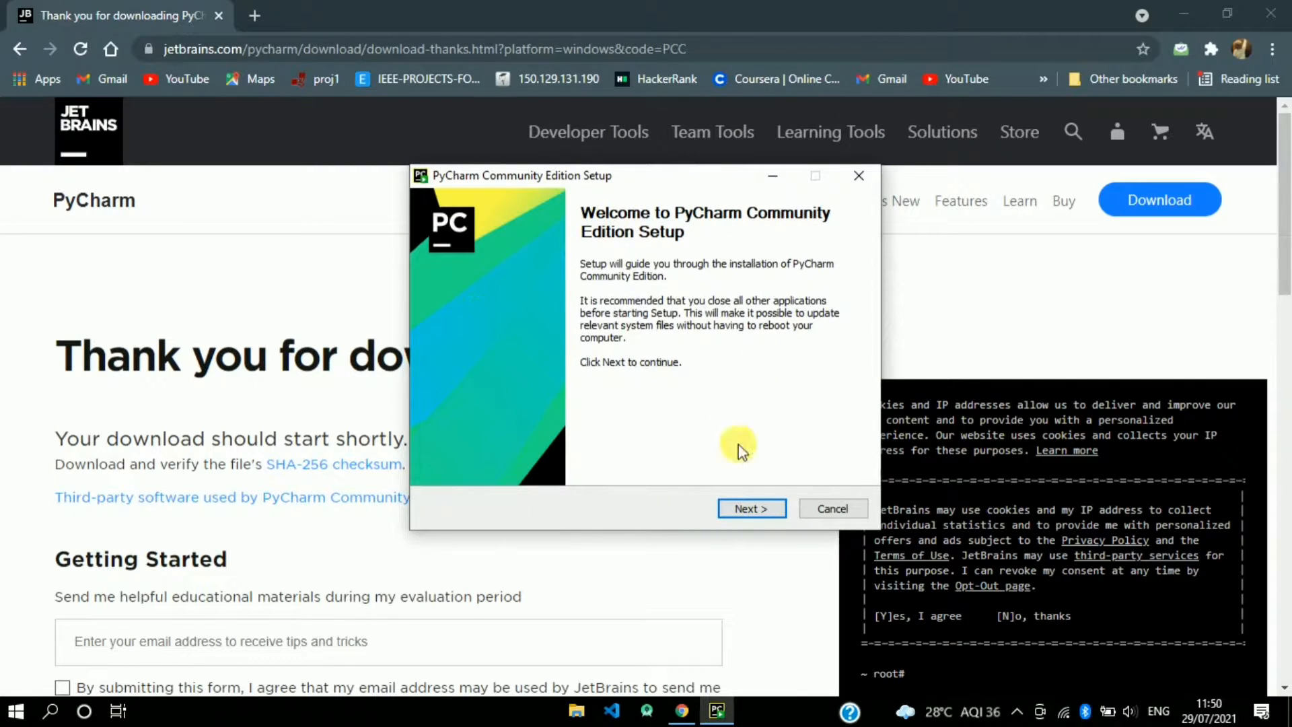
pyautogui.click(767, 508)
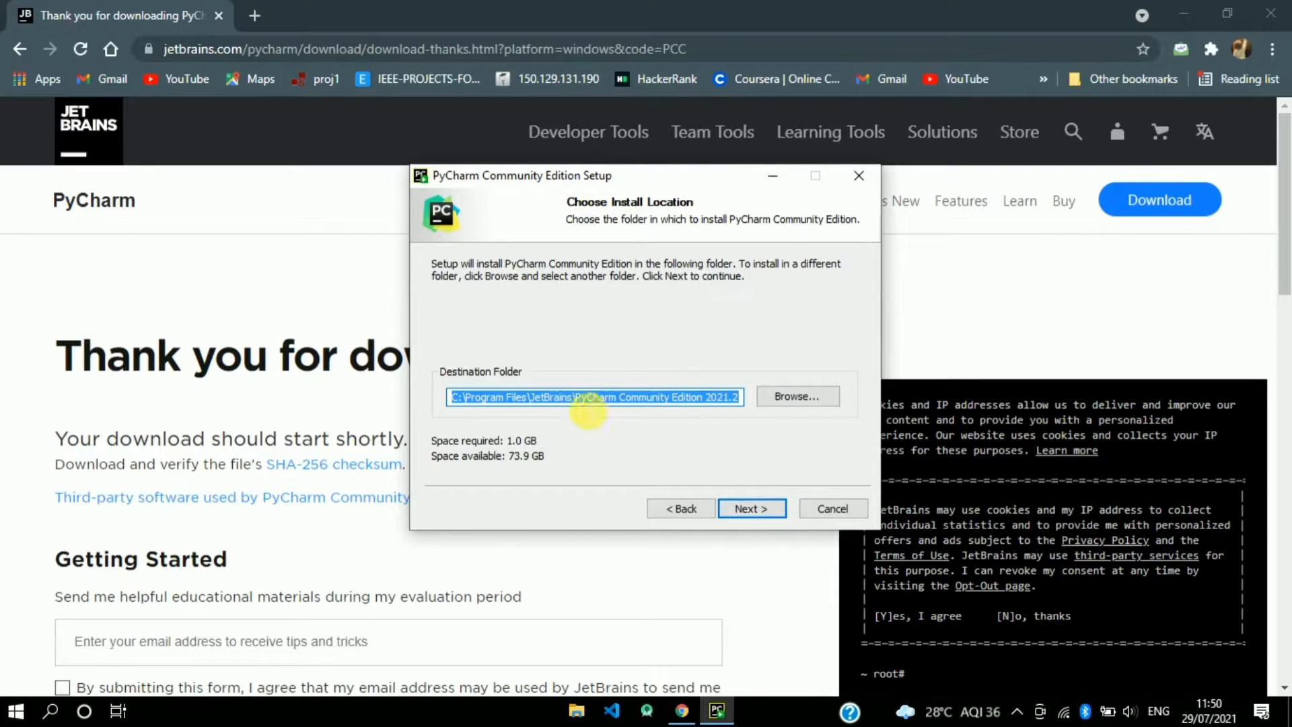
pyautogui.click(587, 400)
pyautogui.doubleClick(644, 397)
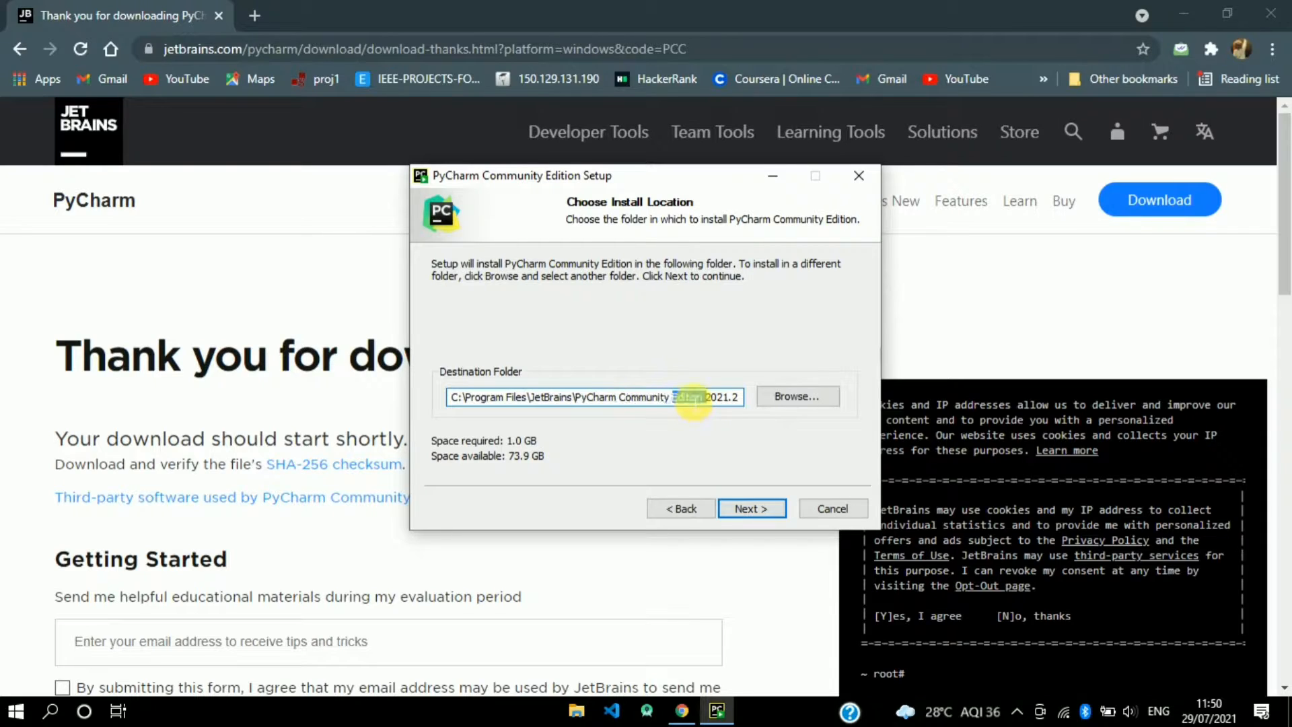
pyautogui.doubleClick(688, 397)
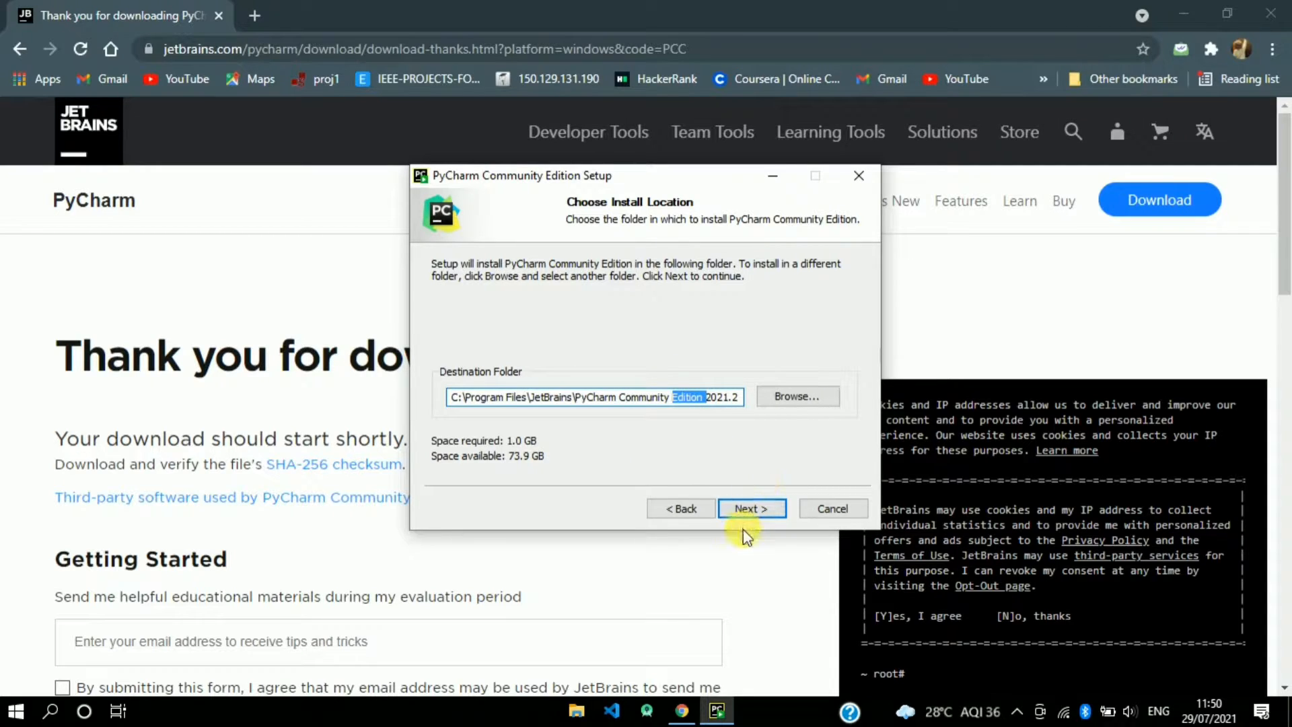
pyautogui.click(748, 509)
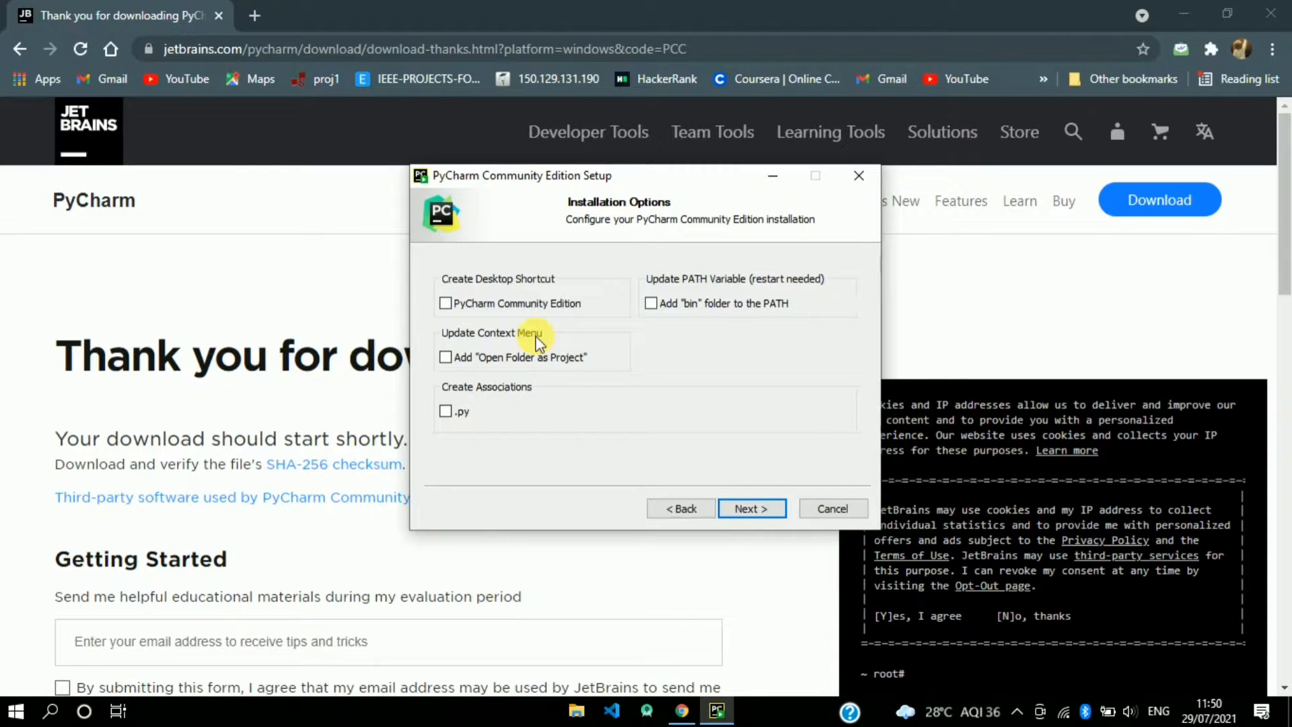
# - Enable the PyCharm Community Edition desktop shortcut and the "Open Folder as Project" context menu entry in the installation options
pyautogui.click(445, 304)
pyautogui.click(446, 361)
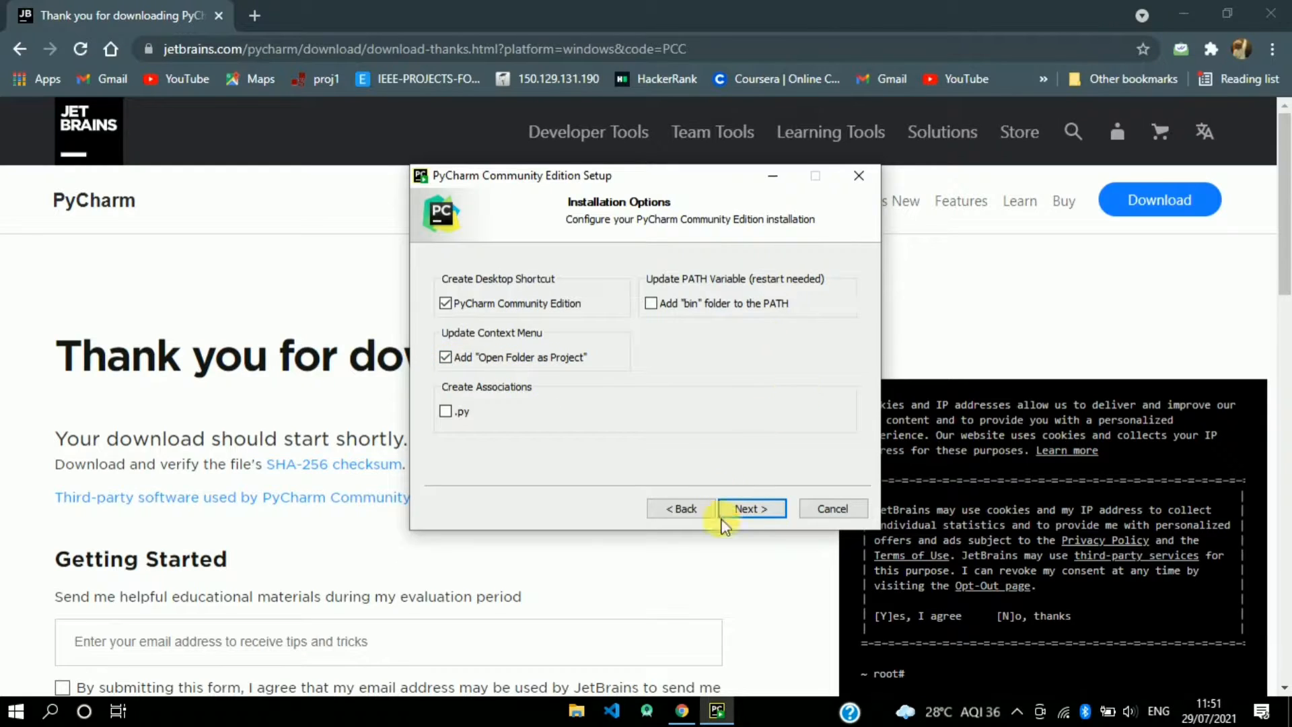
pyautogui.click(751, 509)
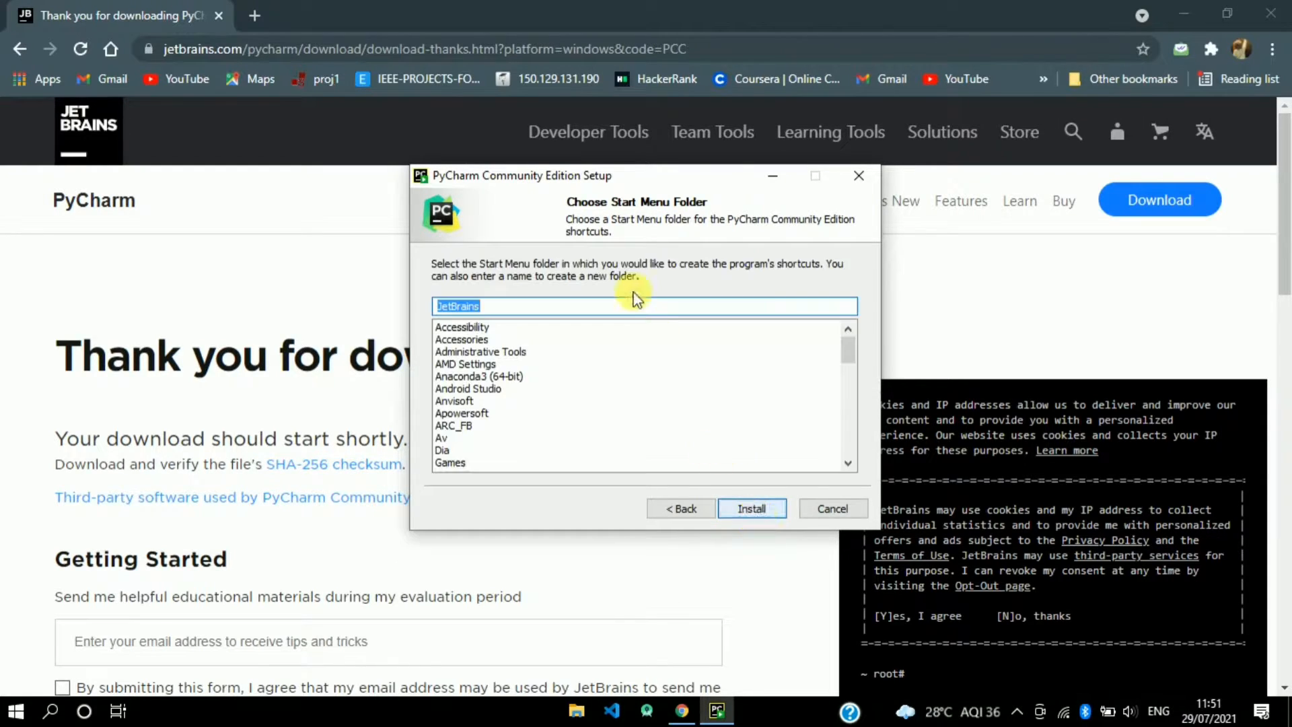
# - Install PyCharm with the JetBrains Start Menu folder, then finish the setup with Run PyCharm Community Edition enabled
pyautogui.click(545, 311)
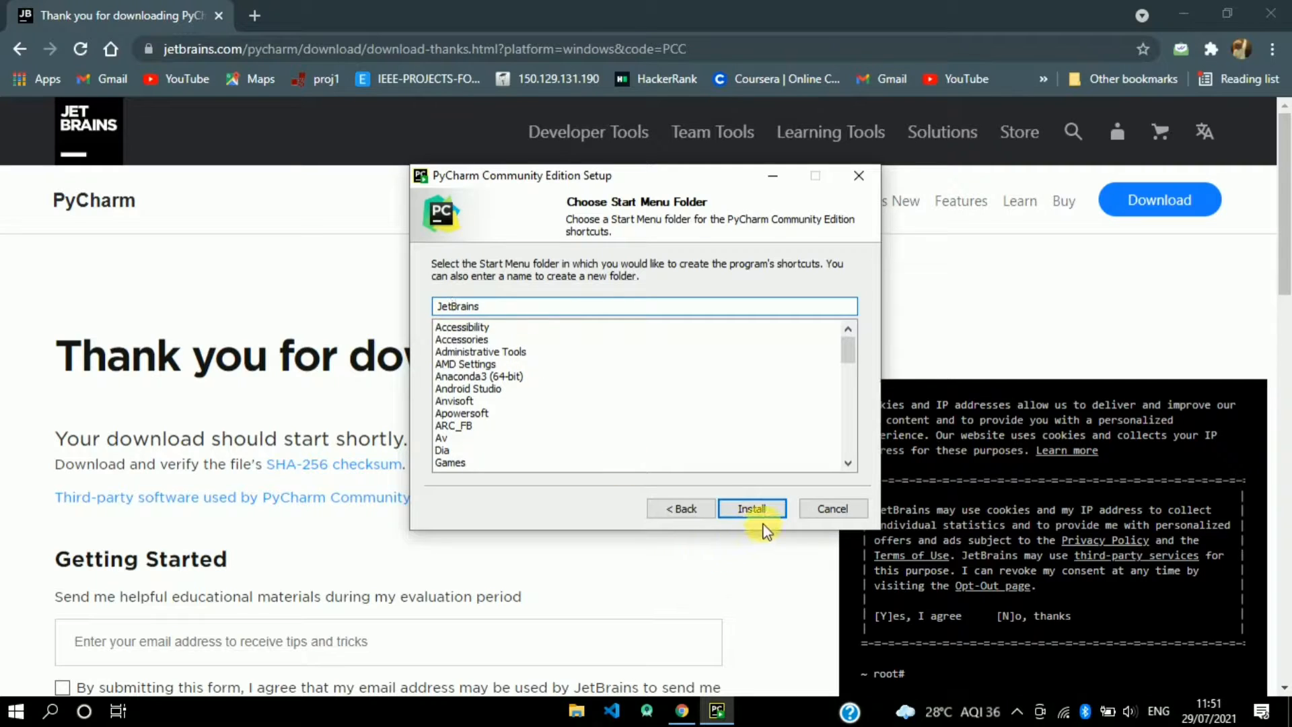
pyautogui.click(753, 509)
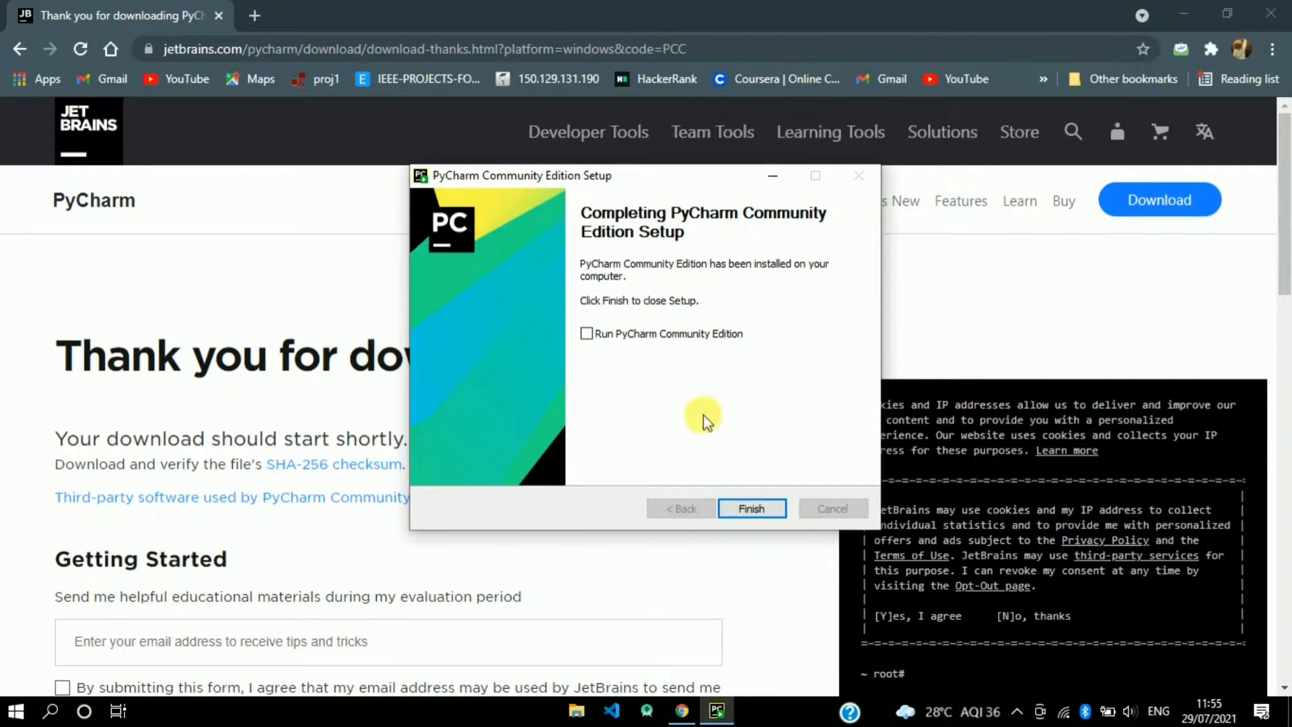
pyautogui.click(587, 334)
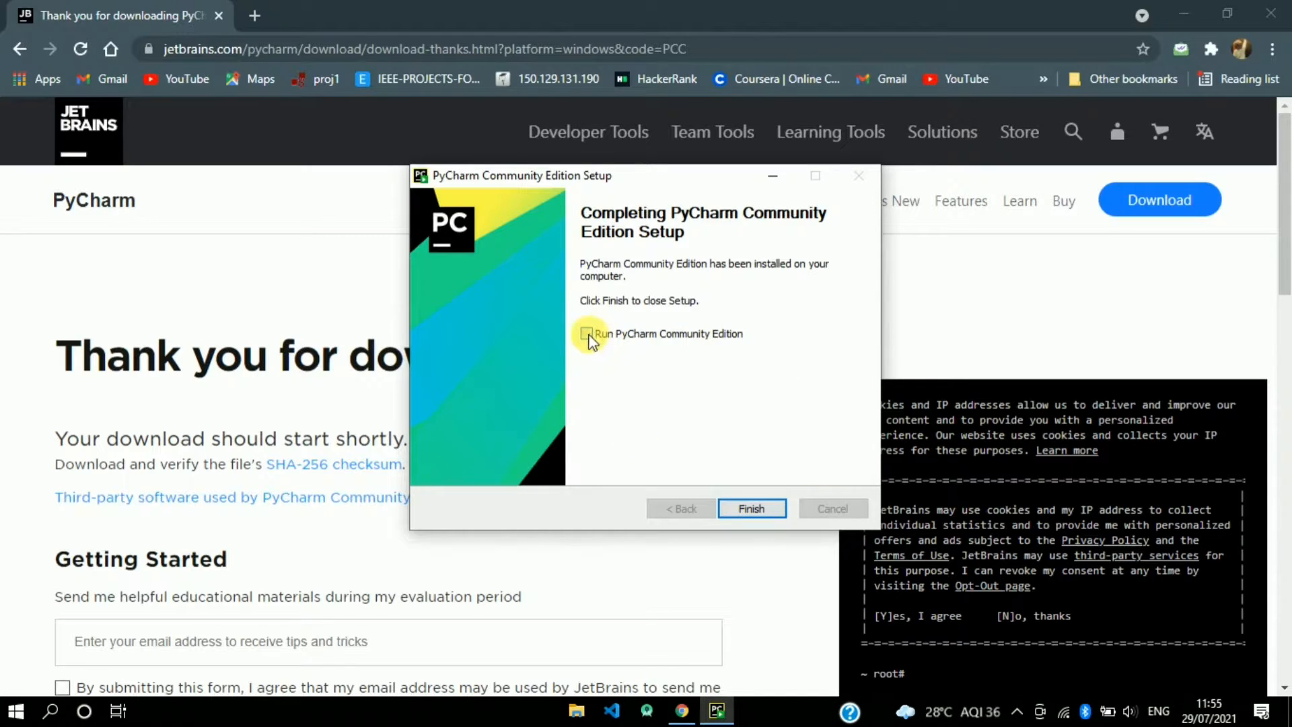
pyautogui.click(751, 508)
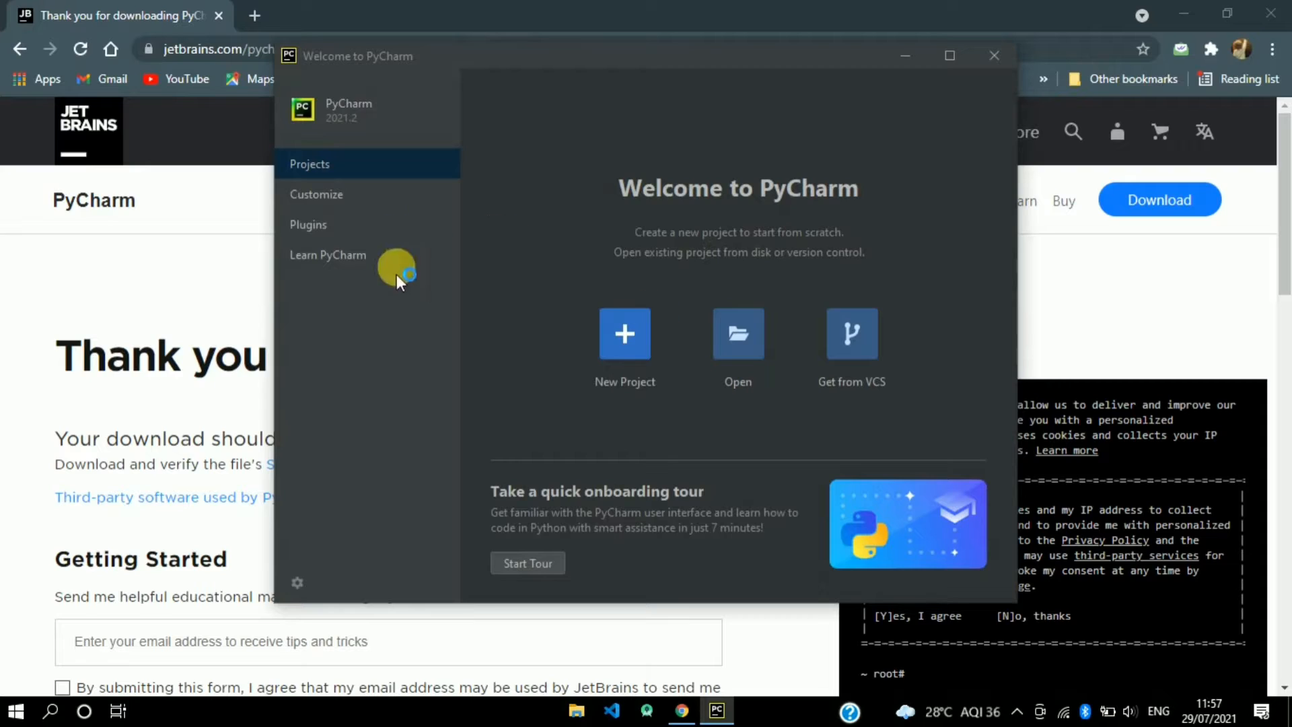
# - Start a new project and replace the pythonProject folder name in its location path with Hello.py
pyautogui.click(946, 57)
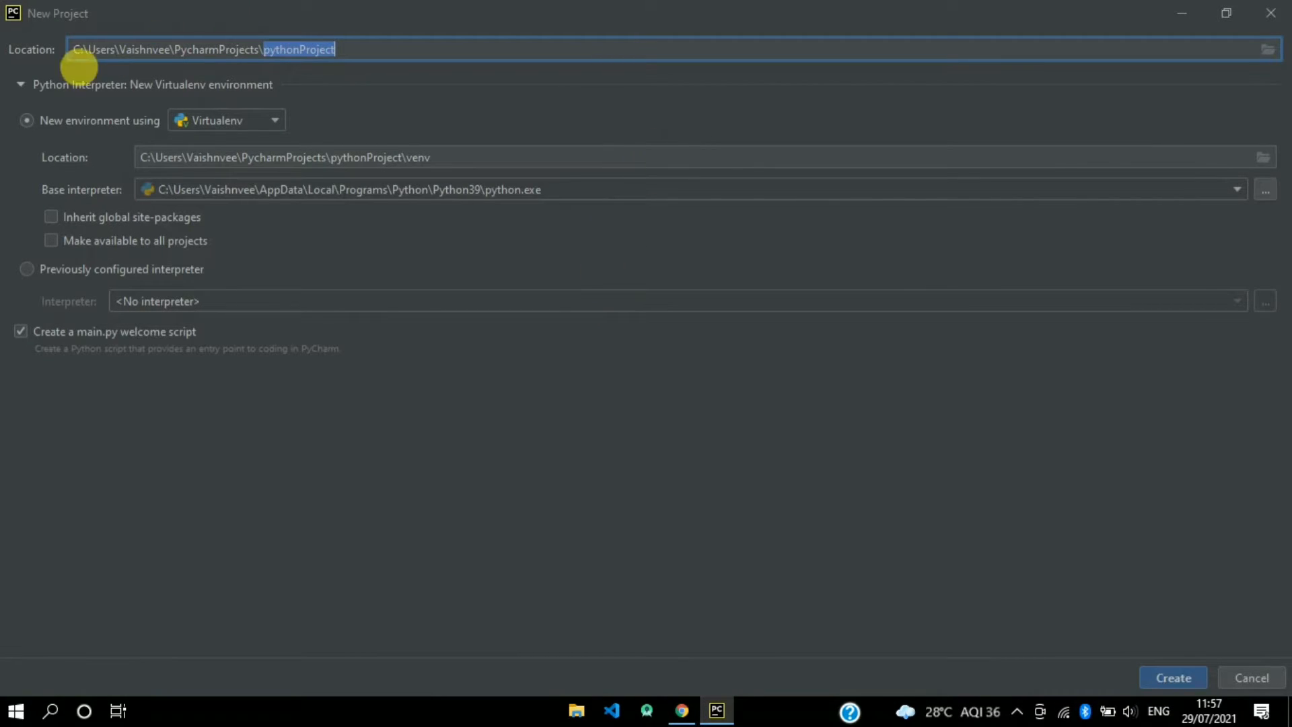
pyautogui.moveTo(261, 51); pyautogui.dragTo(36, 29)
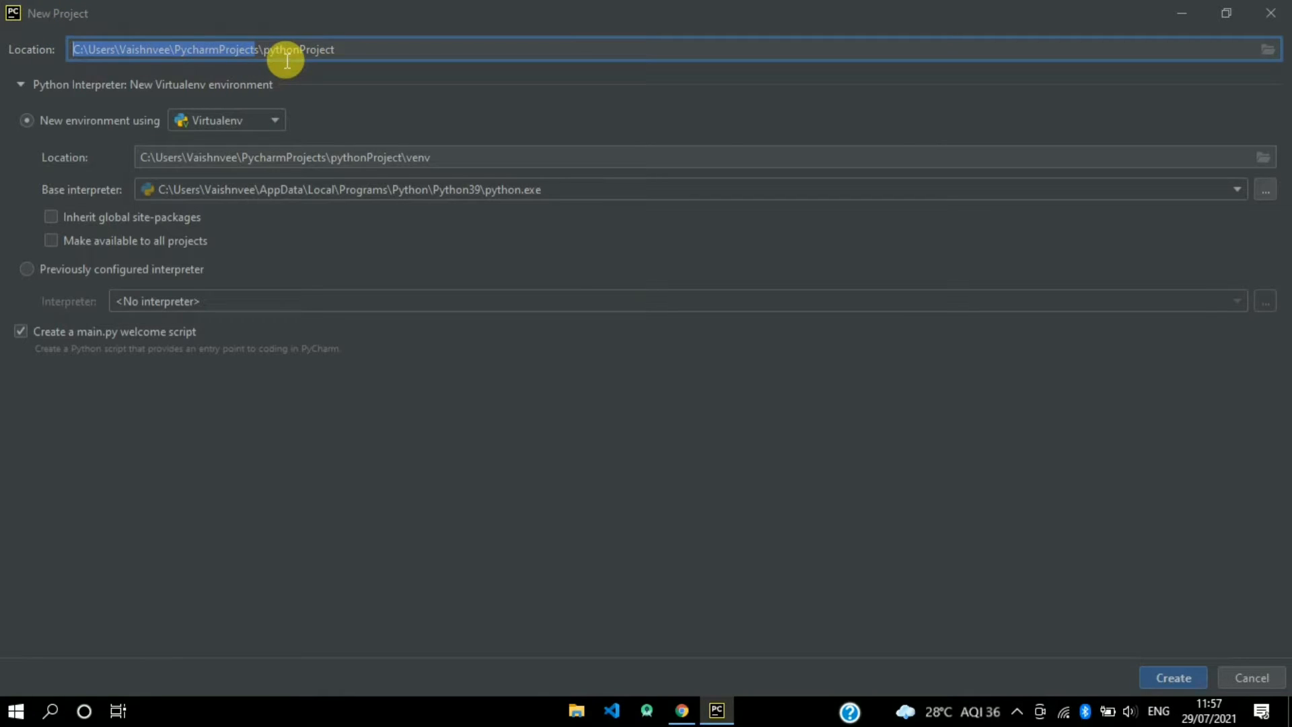
pyautogui.moveTo(272, 51); pyautogui.dragTo(80, 46)
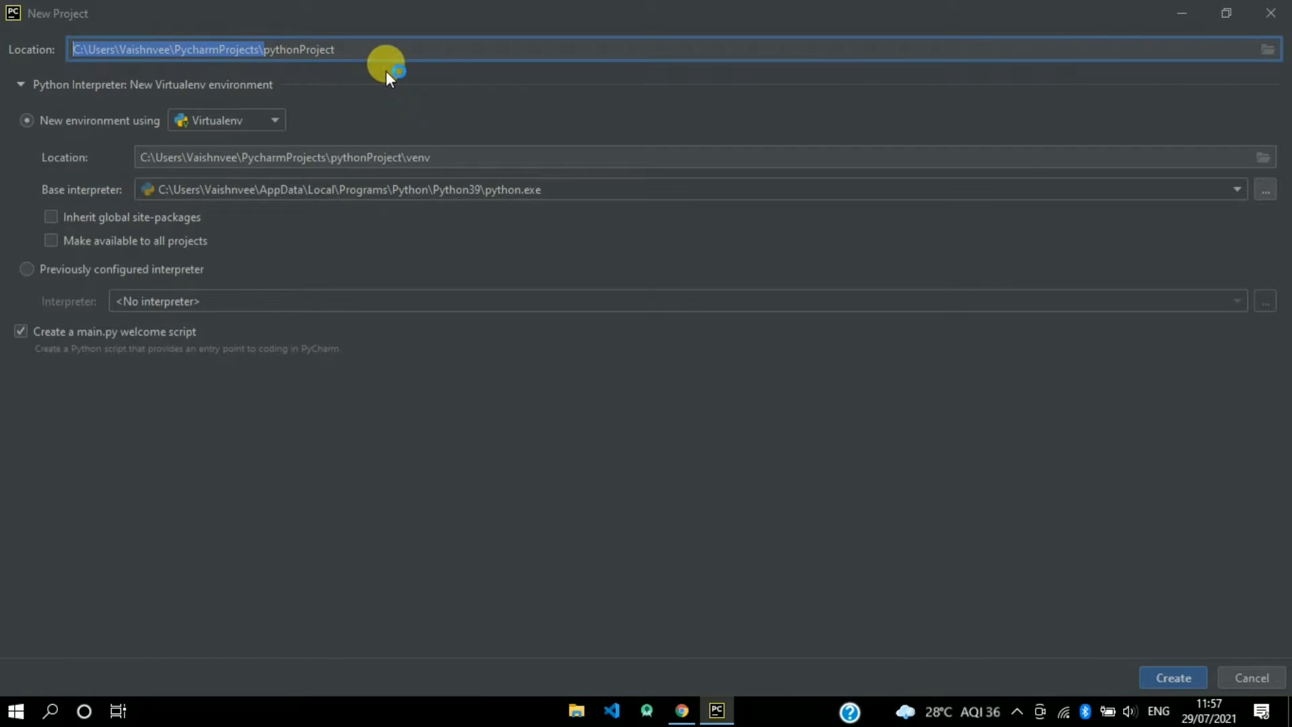
pyautogui.click(416, 46)
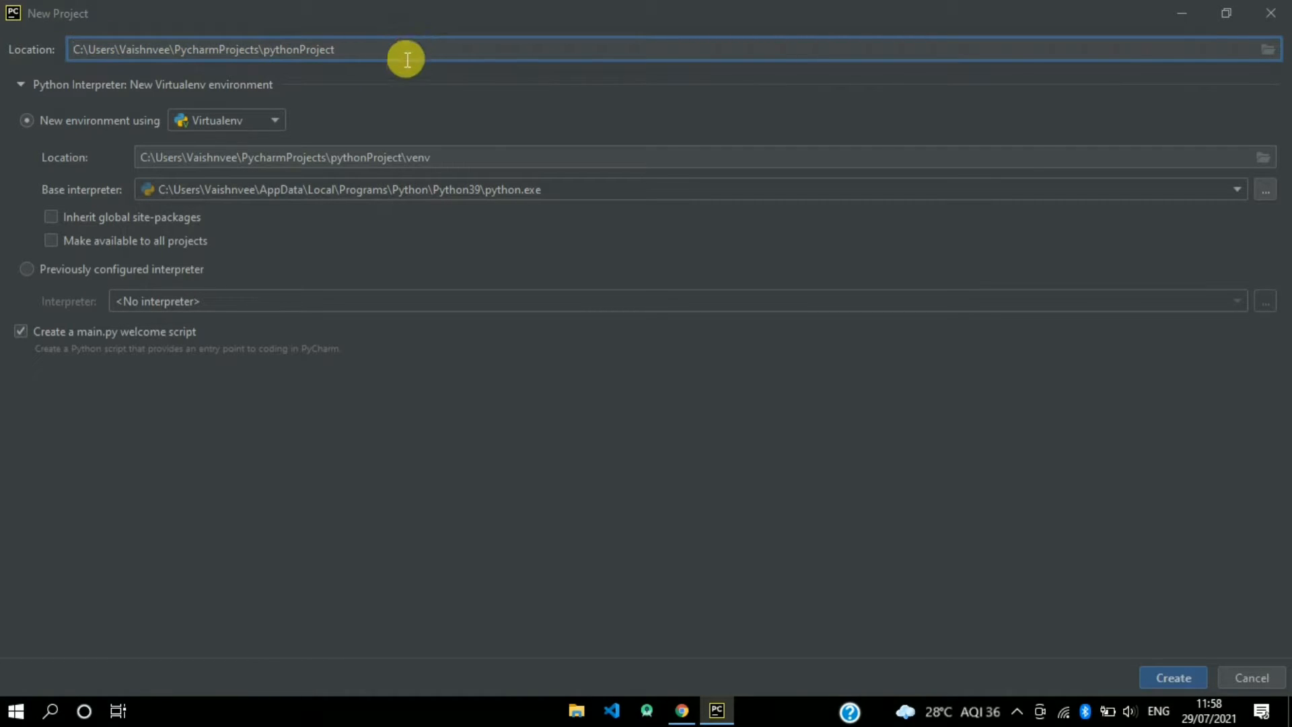
pyautogui.click(405, 59)
pyautogui.press('BackSpace')
pyautogui.press('BackSpace')
pyautogui.press('BackSpace')
pyautogui.press('BackSpace')
pyautogui.press('BackSpace')
pyautogui.press('BackSpace')
pyautogui.press('BackSpace')
pyautogui.press('BackSpace')
pyautogui.press('BackSpace')
pyautogui.press('BackSpace')
pyautogui.press('BackSpace')
pyautogui.press('BackSpace')
pyautogui.press('BackSpace')
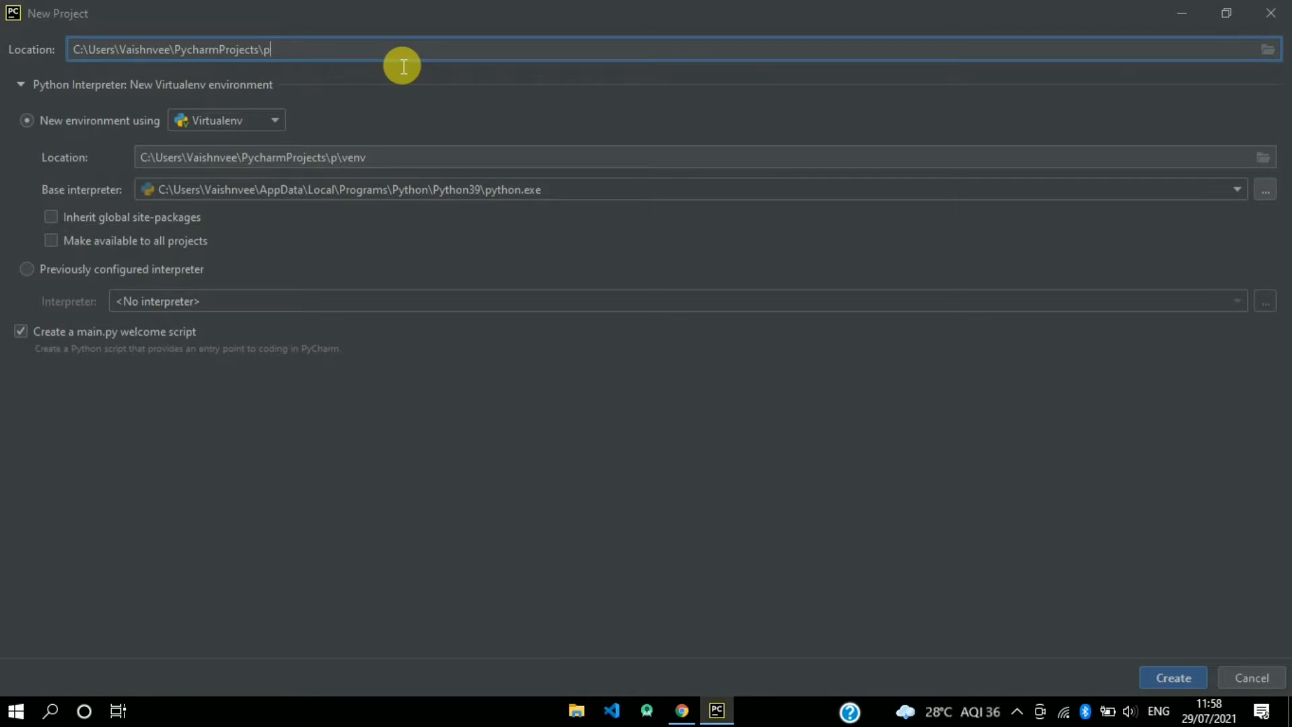
pyautogui.write('Hello.py')
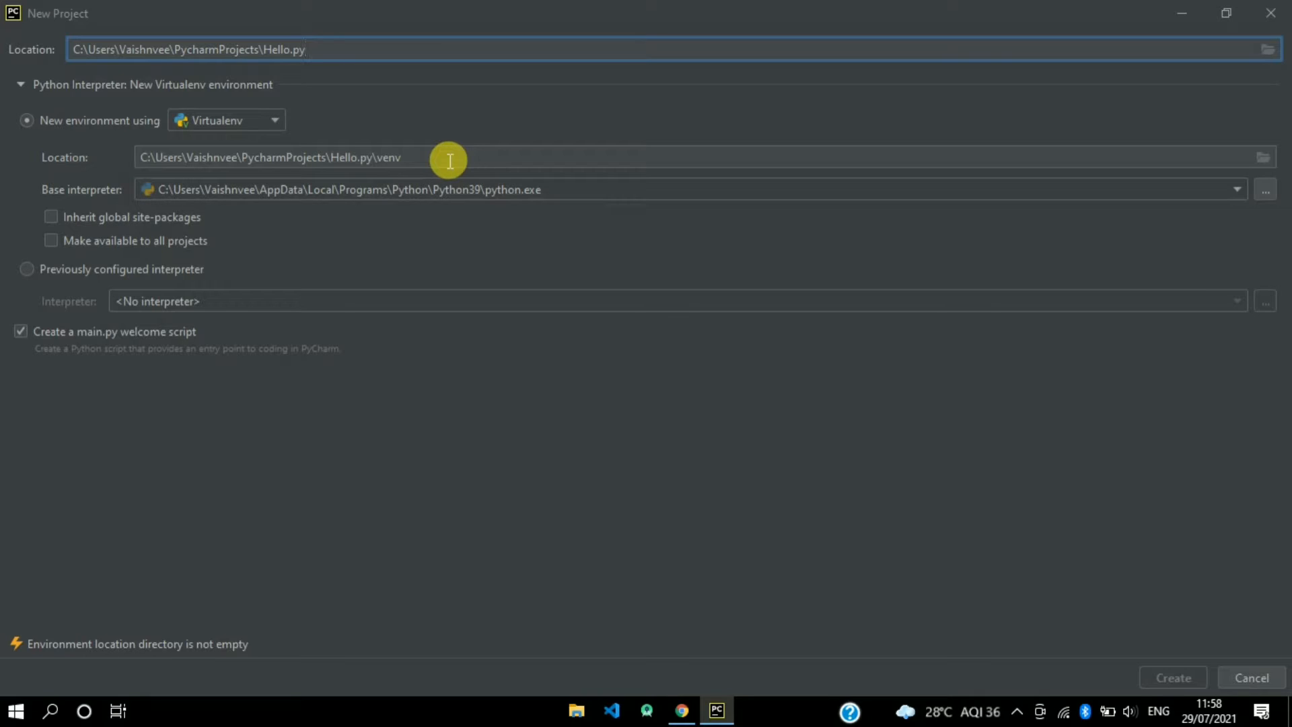
# - Keep the Python39 base interpreter, change the project folder name to Hello-python.py, and create the project
pyautogui.click(565, 187)
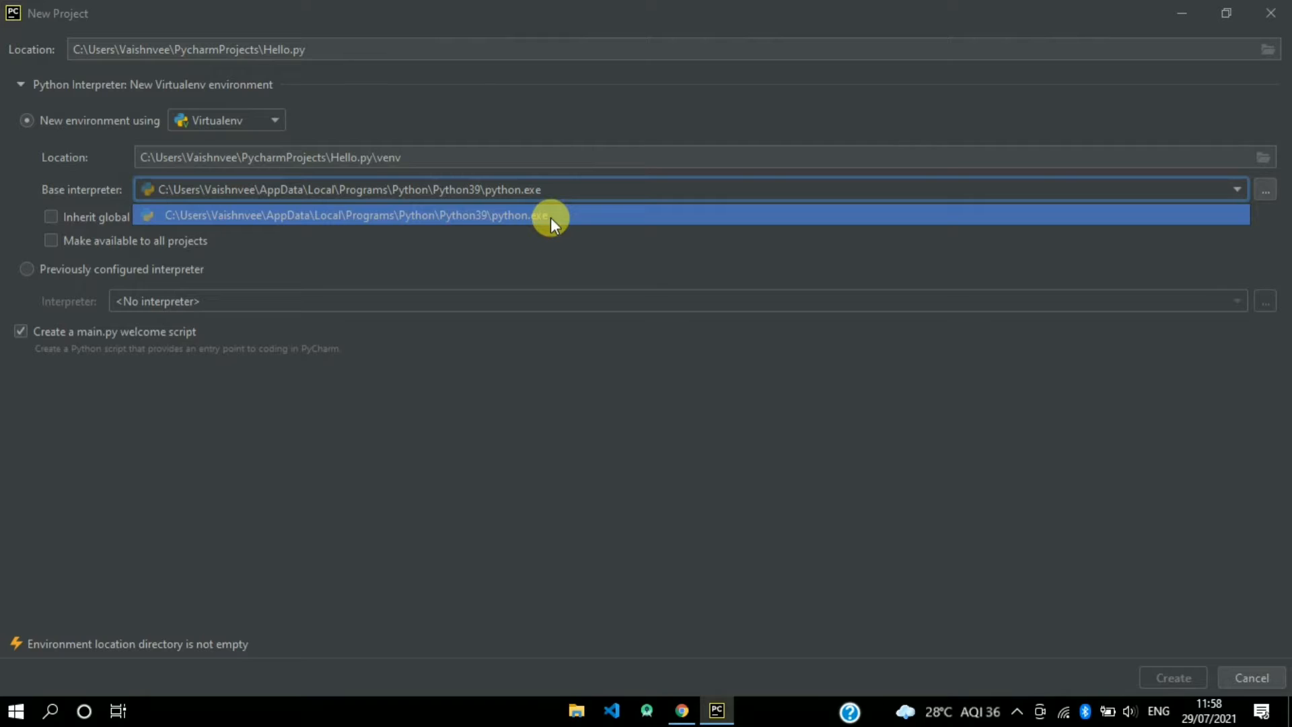
pyautogui.click(668, 265)
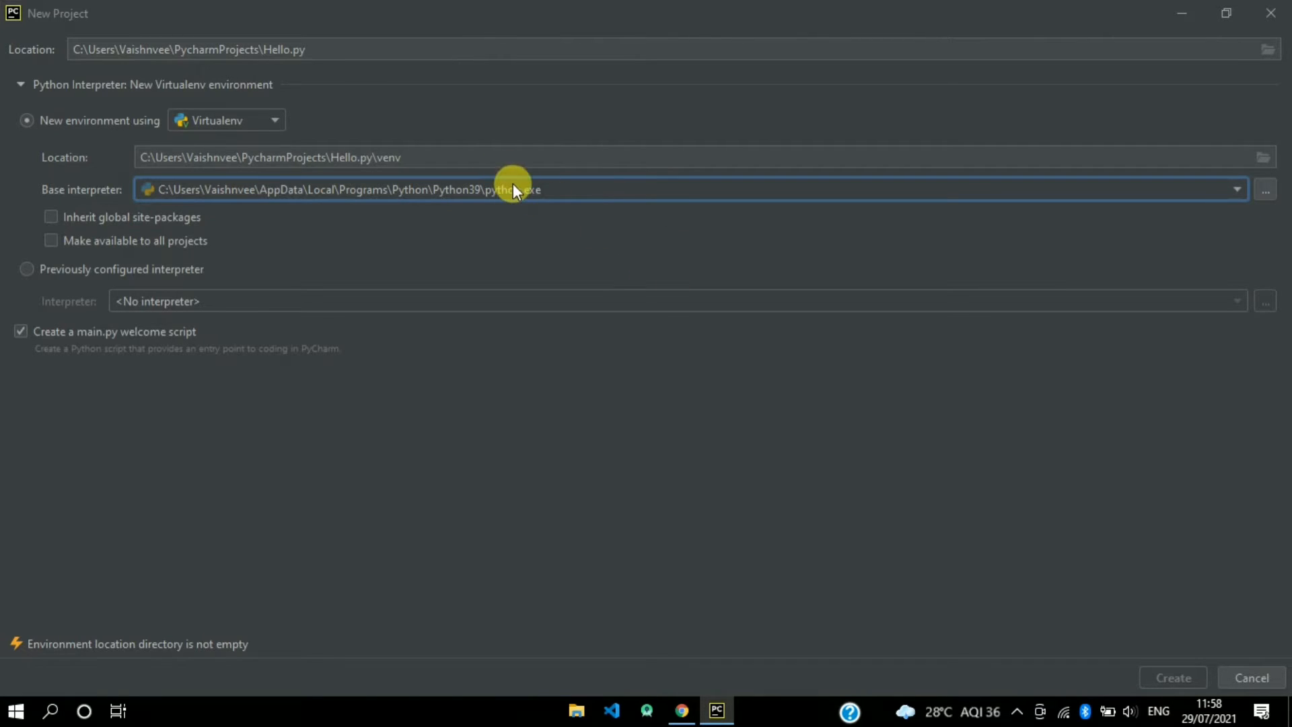
pyautogui.click(263, 49)
pyautogui.write('-python')
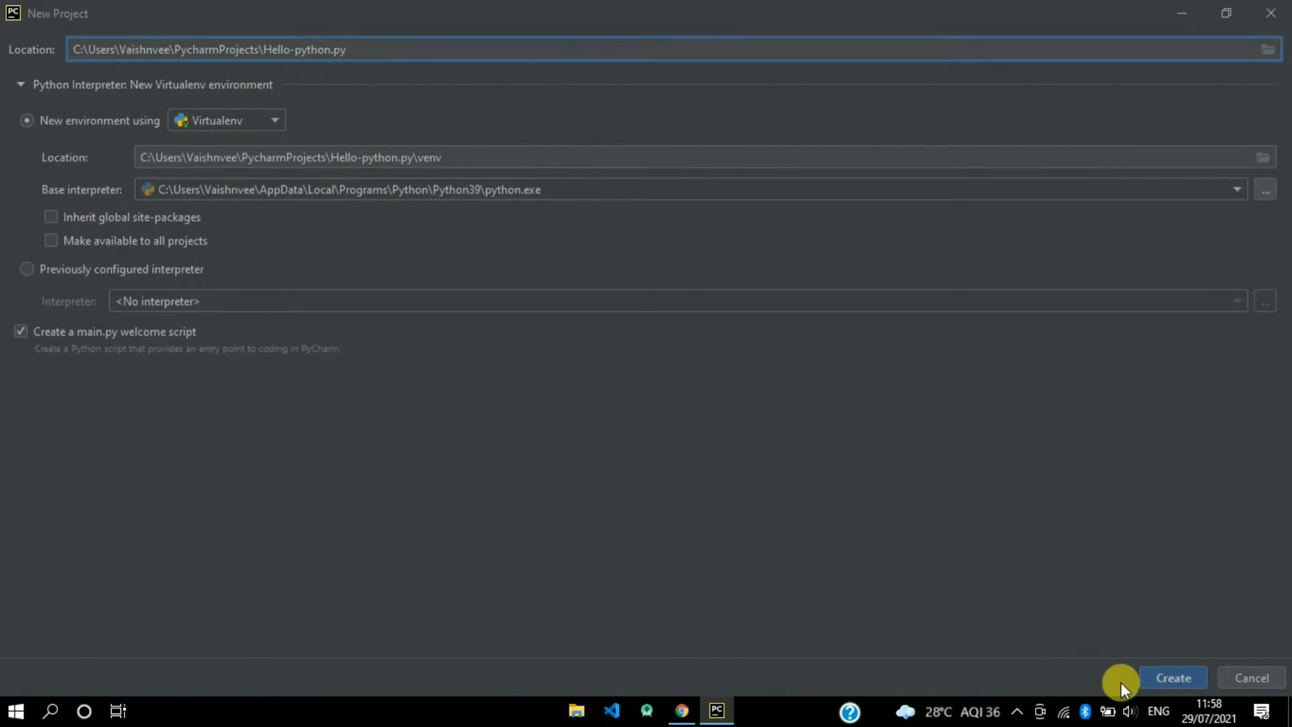
pyautogui.click(1164, 676)
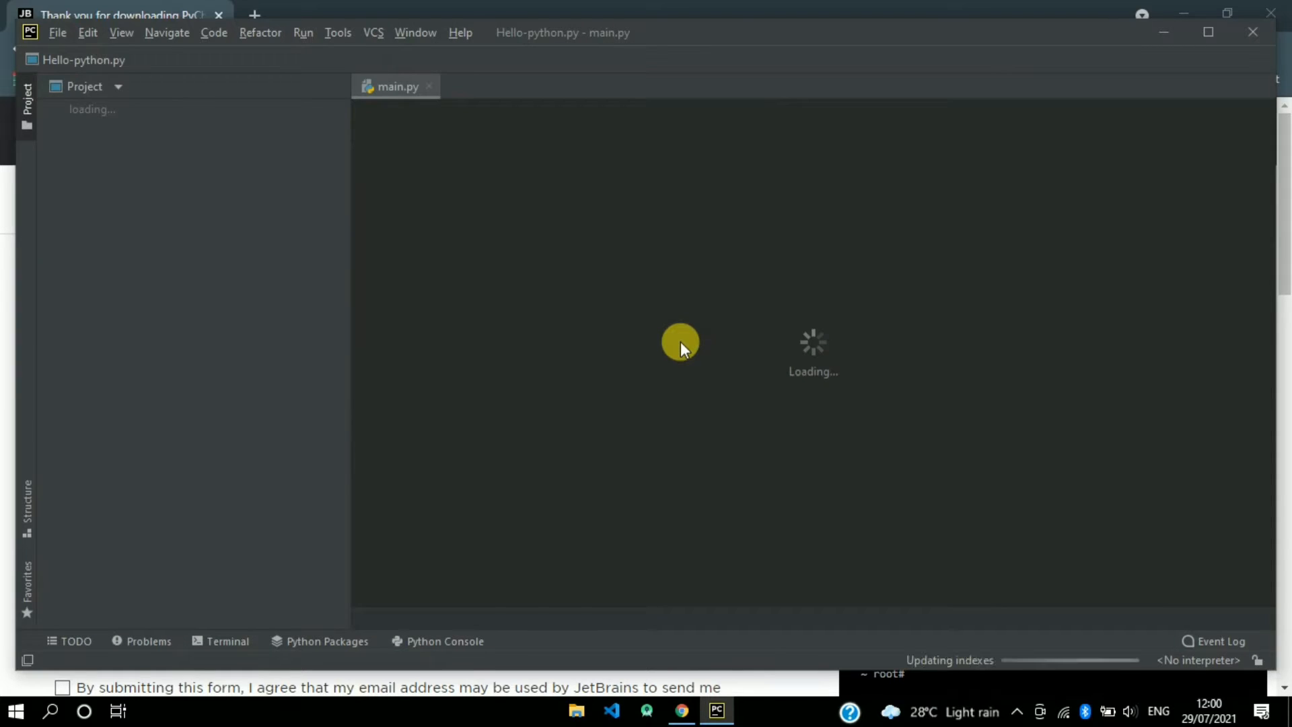
# - Maximize the project window and replace the 'PyCharm' argument of the print_hi call in main.py with 'Hello Python '
pyautogui.click(1204, 32)
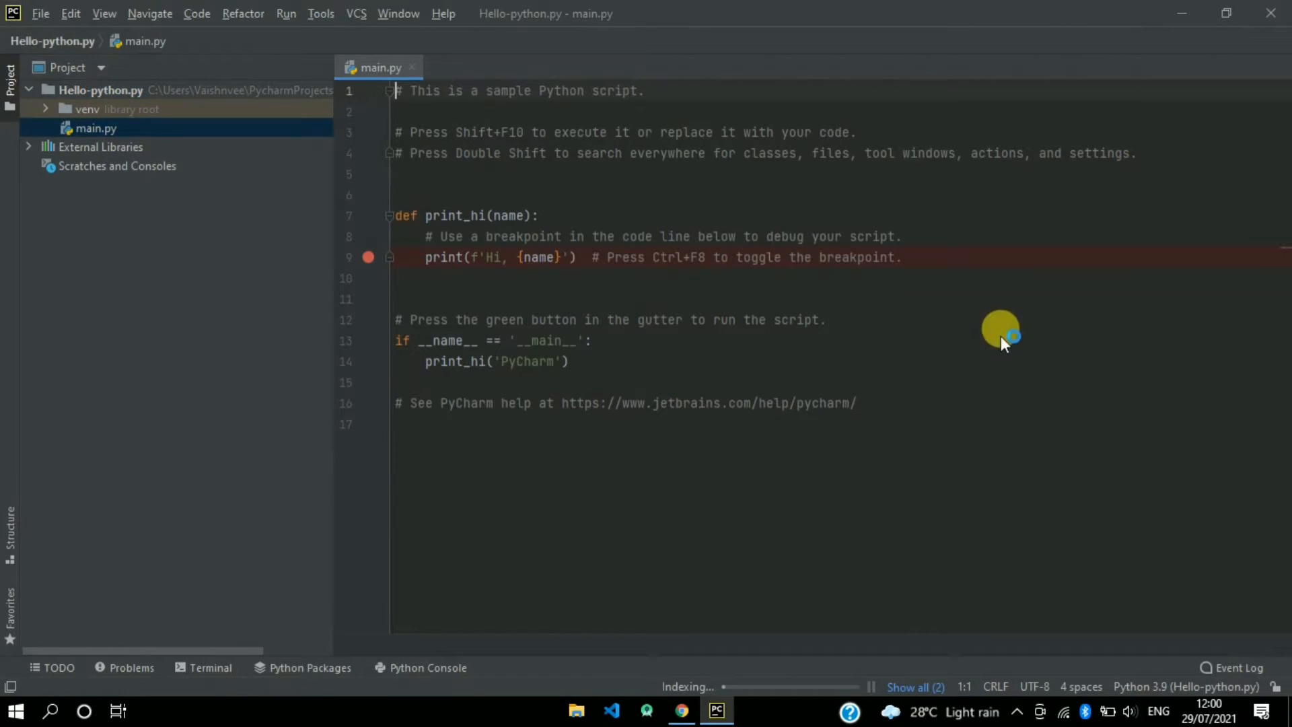
pyautogui.click(643, 323)
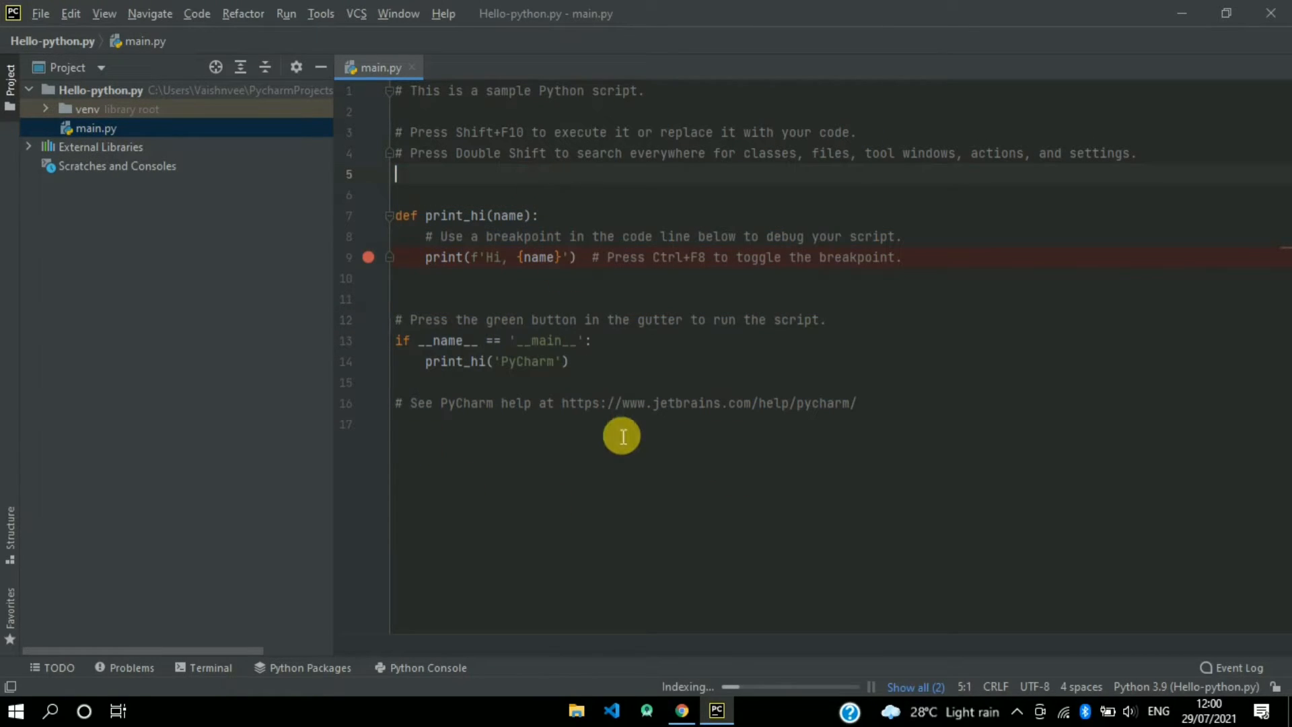
pyautogui.click(617, 428)
pyautogui.doubleClick(527, 361)
pyautogui.write('Hello ')
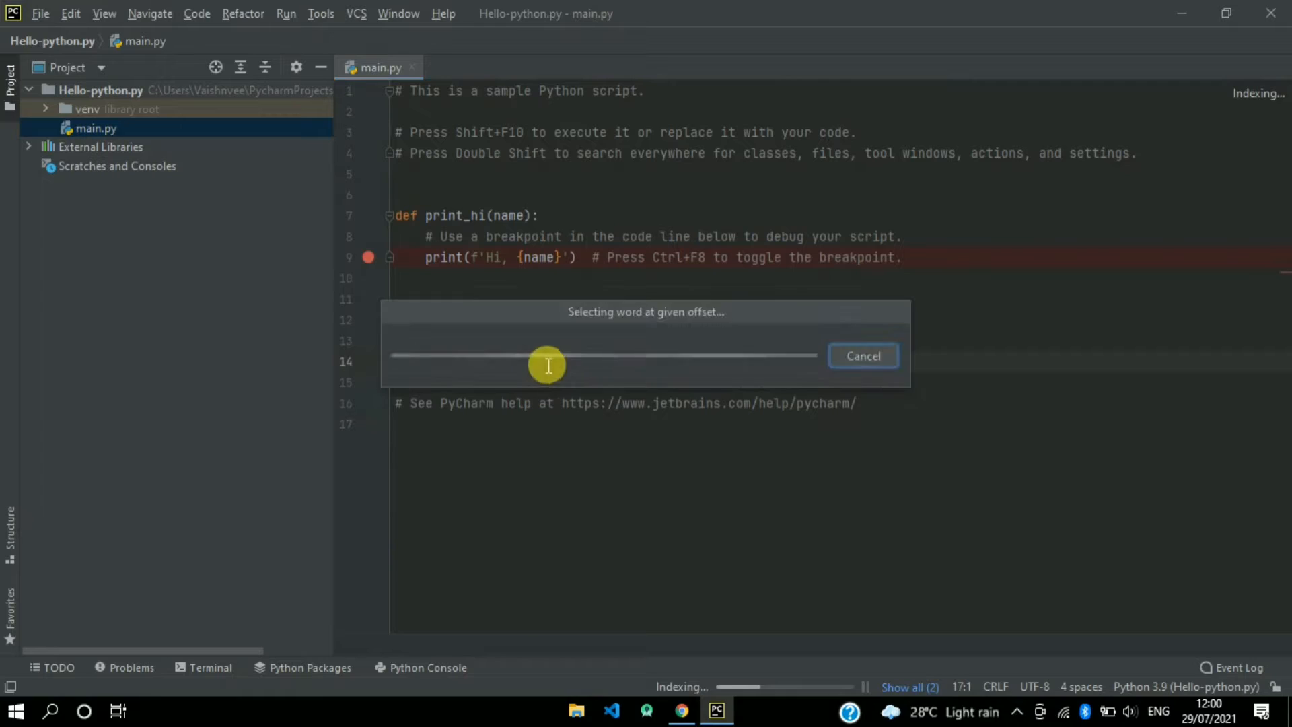
pyautogui.write('Python')
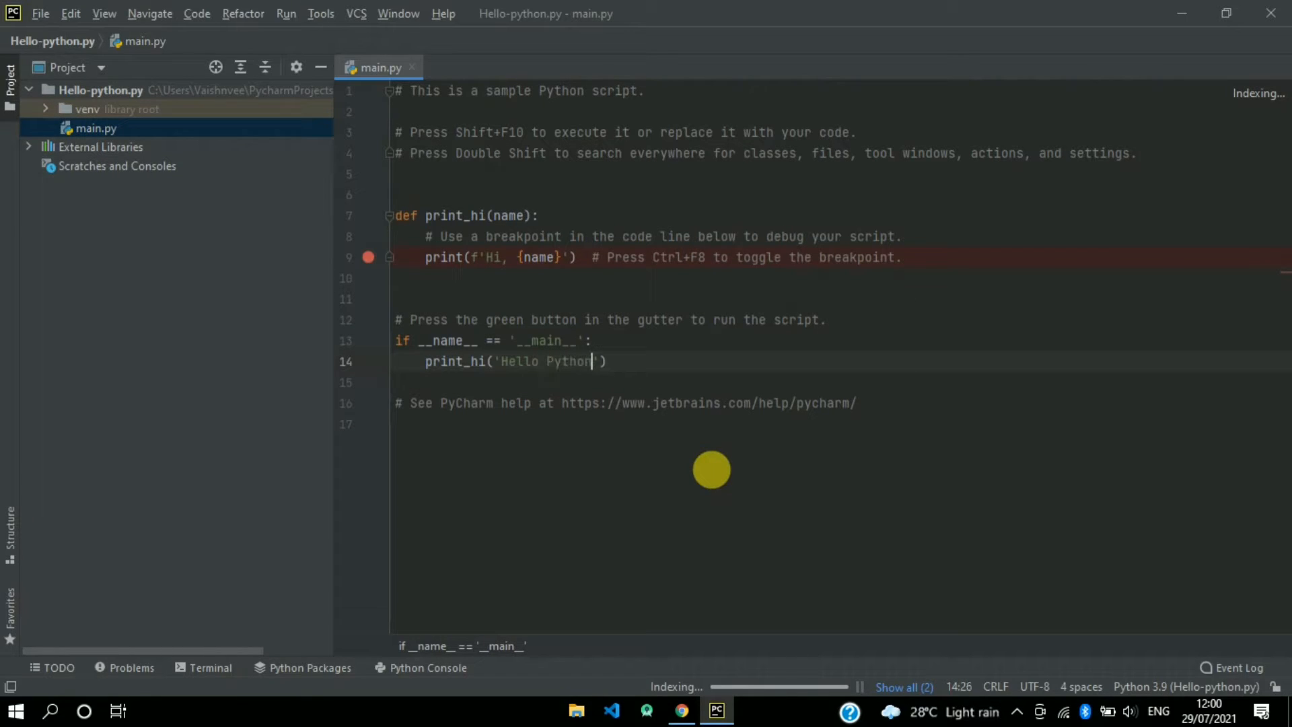
pyautogui.click(610, 425)
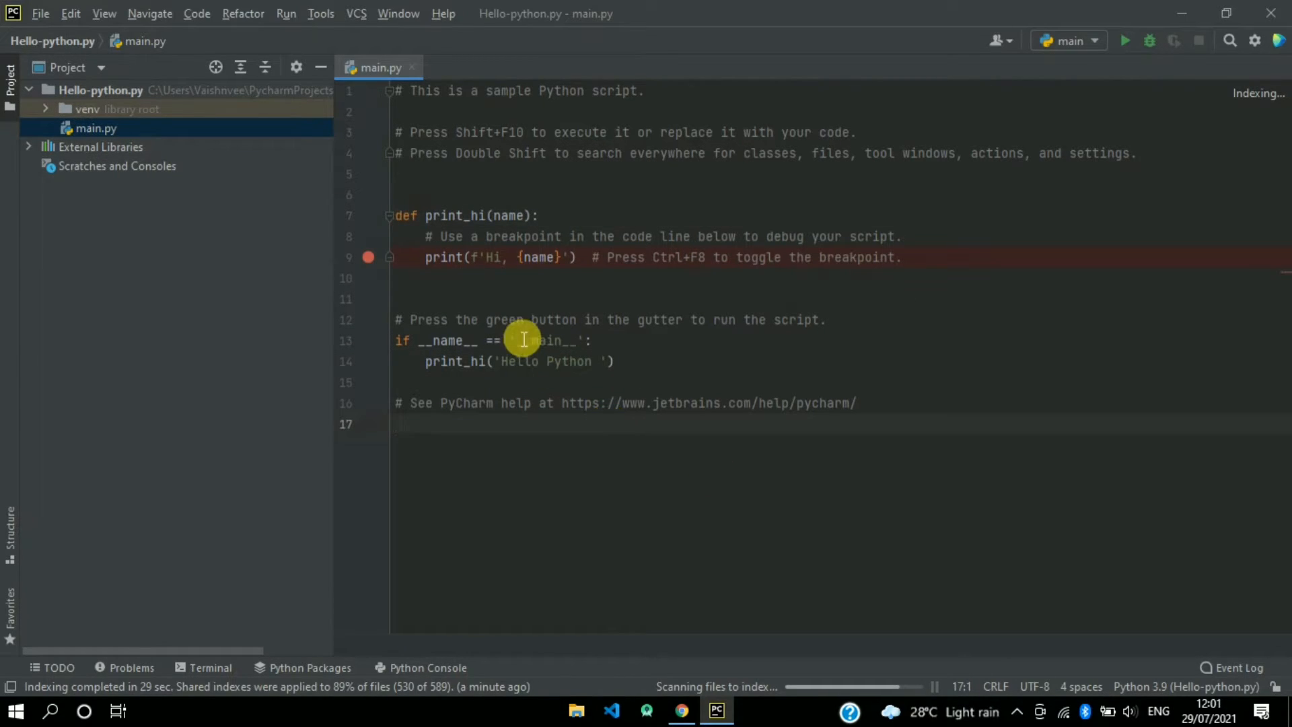
pyautogui.moveTo(859, 493); pyautogui.dragTo(659, 230)
pyautogui.press('Escape')
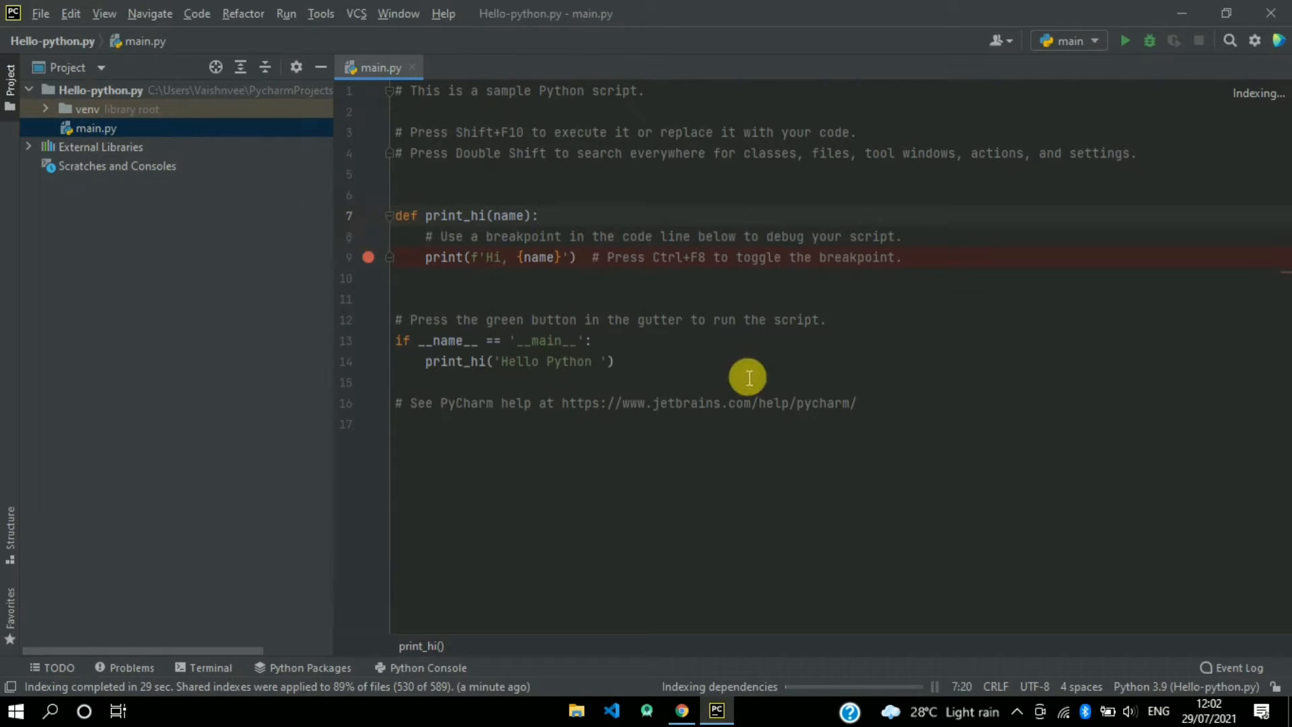
pyautogui.moveTo(744, 374); pyautogui.dragTo(670, 220)
pyautogui.click(717, 424)
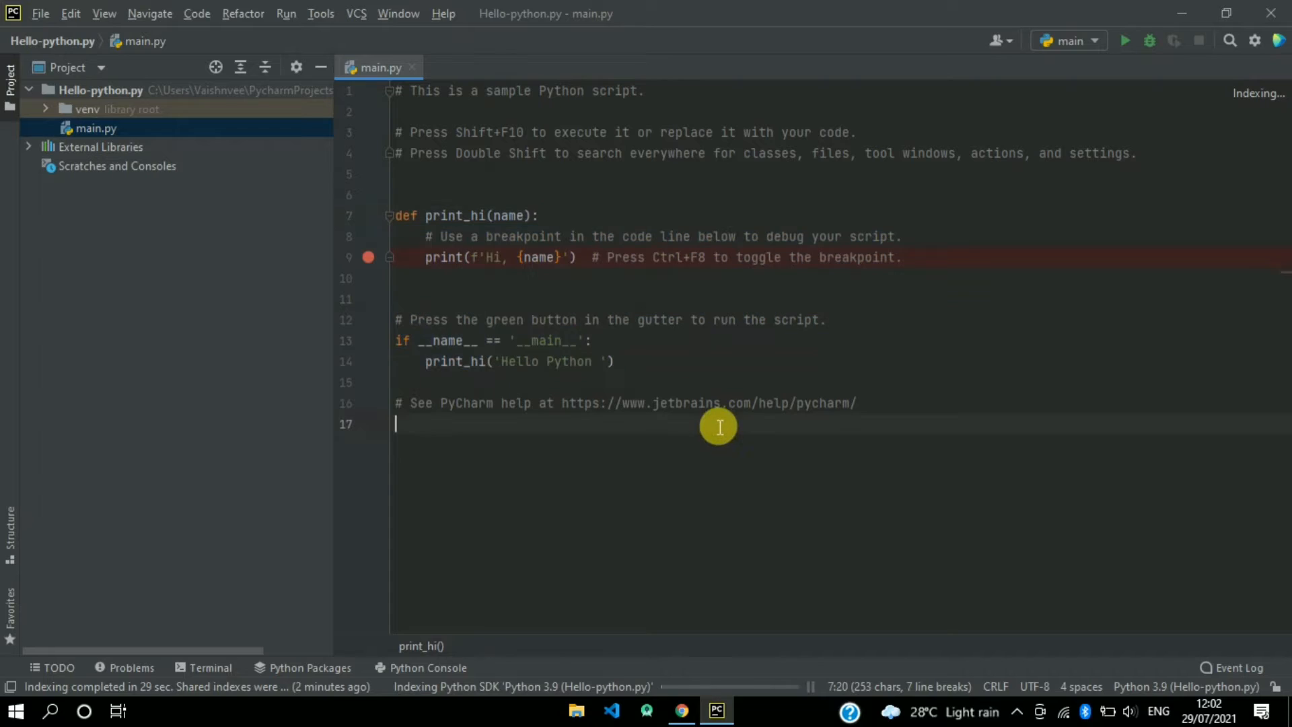
pyautogui.moveTo(628, 318); pyautogui.dragTo(615, 236)
pyautogui.click(662, 401)
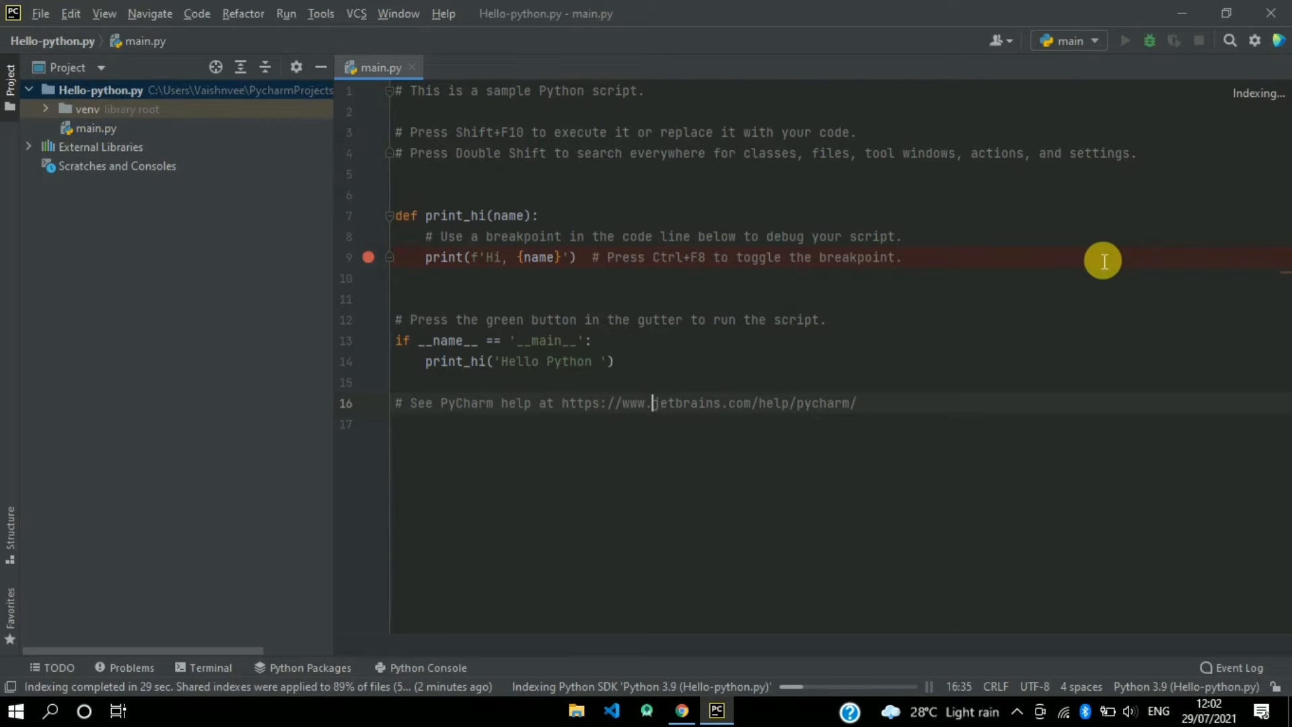
# - Run the main.py script and check its printed output in the console
pyautogui.hotkey('shift', 'F10')
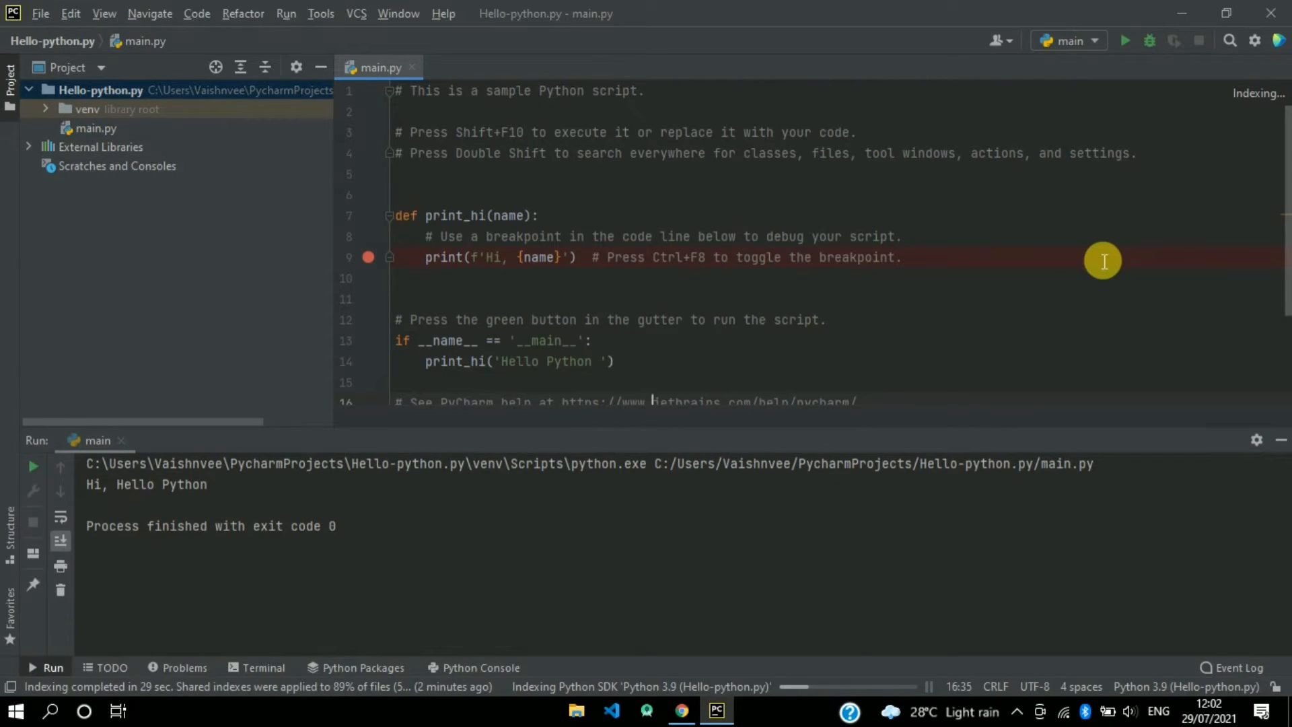
pyautogui.click(87, 484)
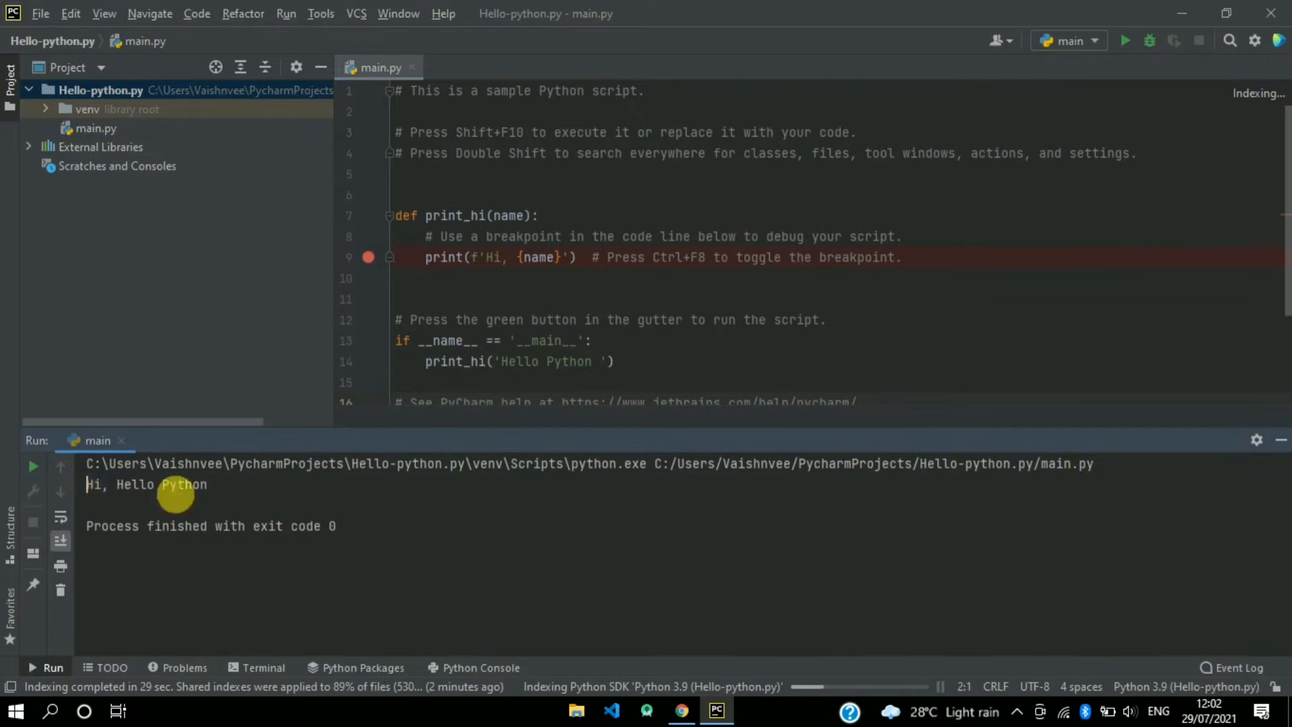
pyautogui.click(251, 506)
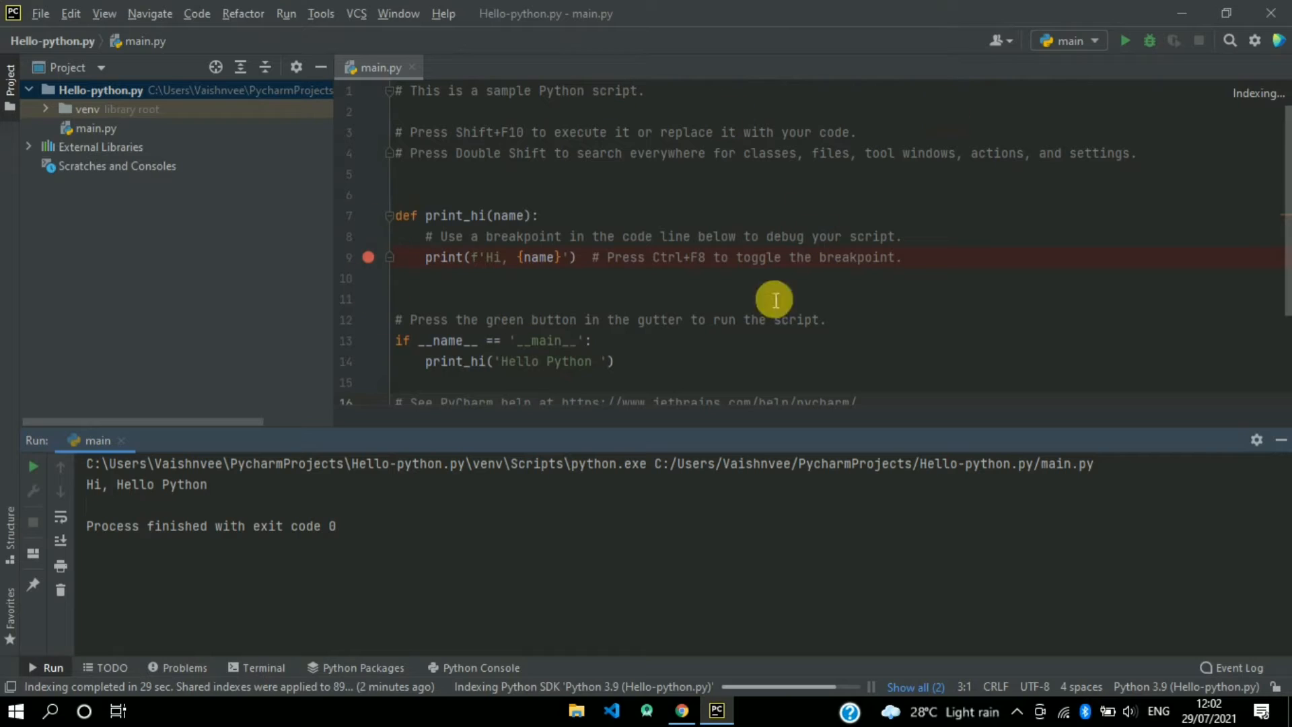
pyautogui.click(596, 200)
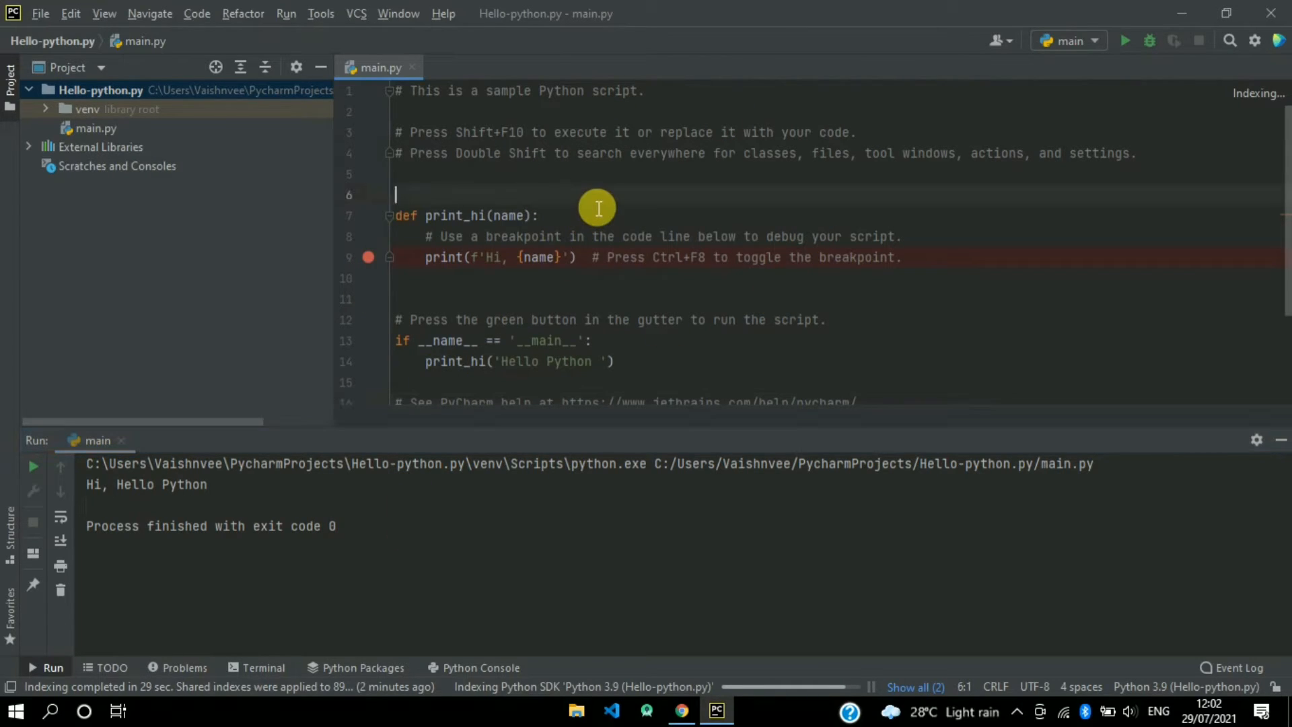
pyautogui.click(403, 588)
pyautogui.click(805, 300)
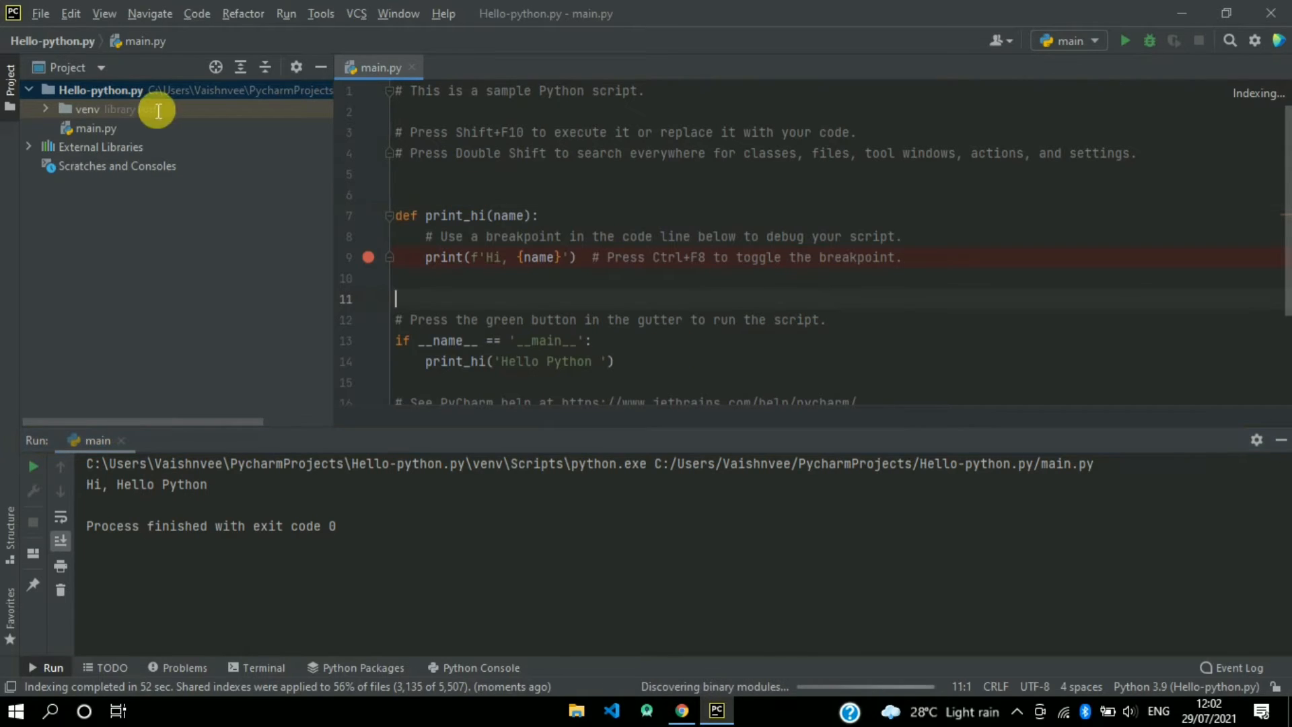
pyautogui.click(41, 16)
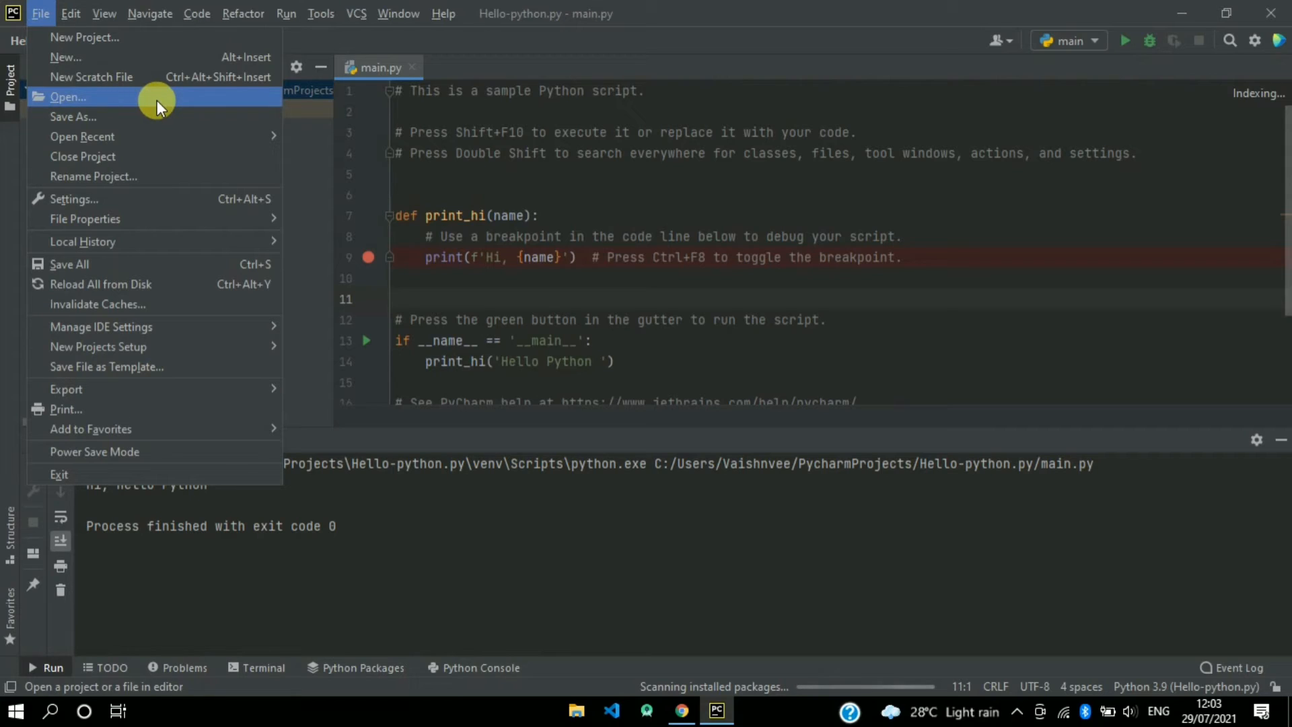
pyautogui.click(669, 311)
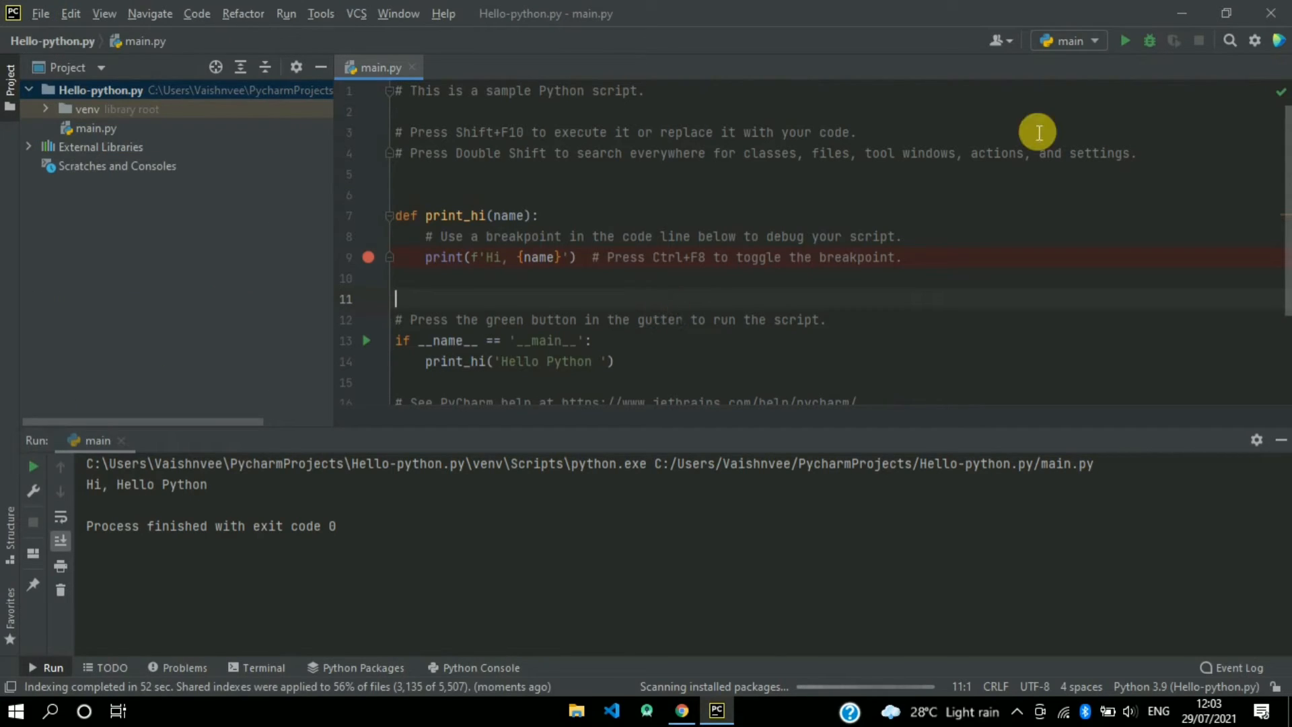
# - Begin enabling Code With Me access for the project and accept the Code With Me Terms of Use
pyautogui.click(1007, 42)
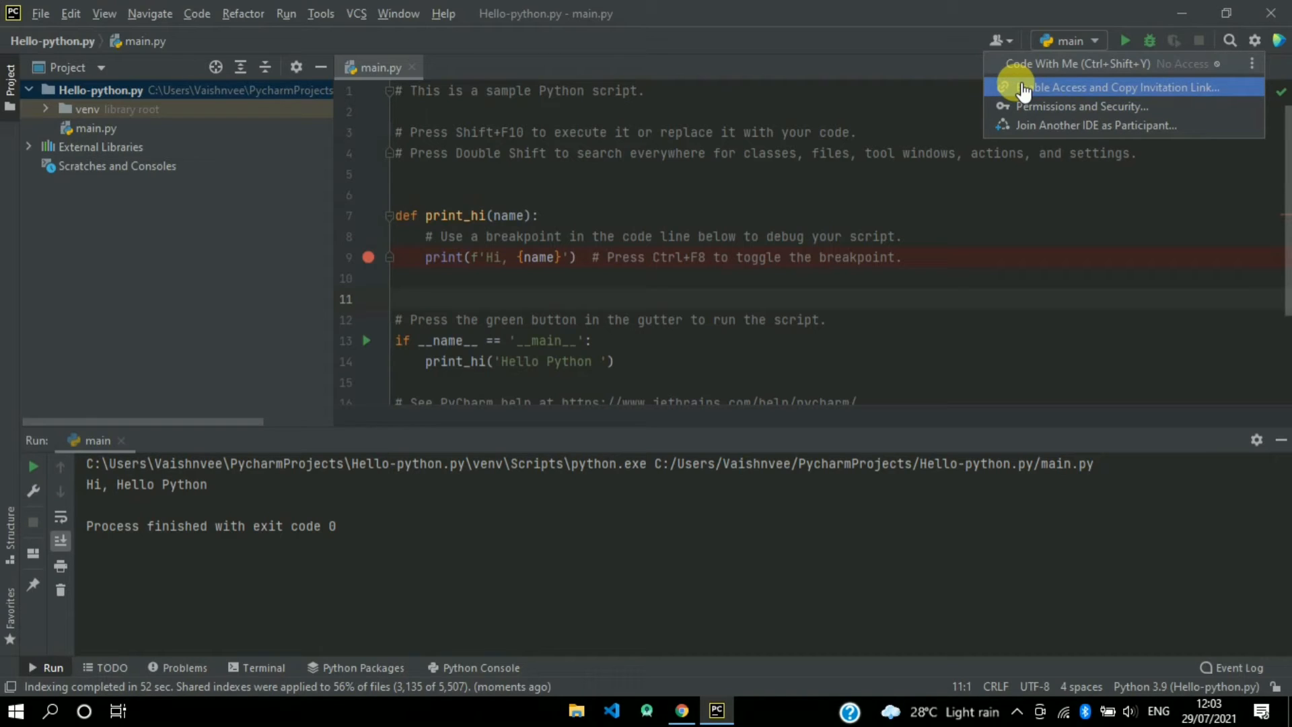
pyautogui.click(1055, 104)
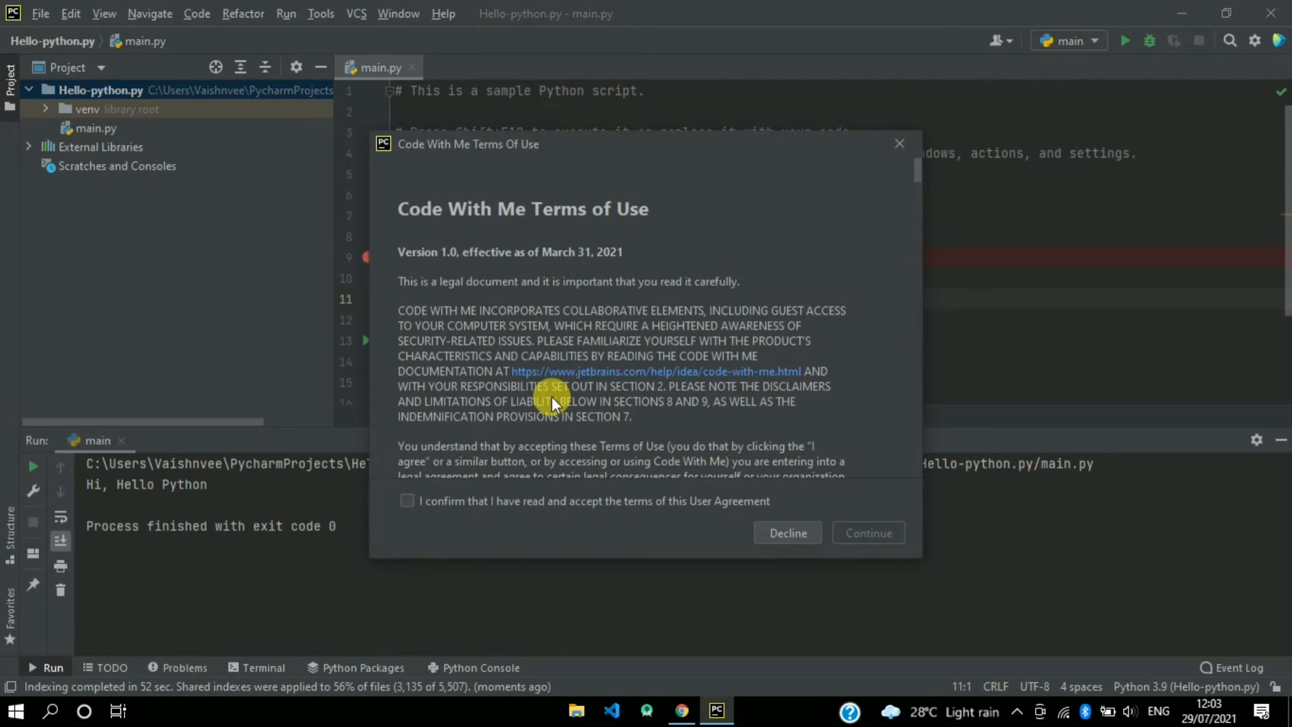
pyautogui.click(664, 508)
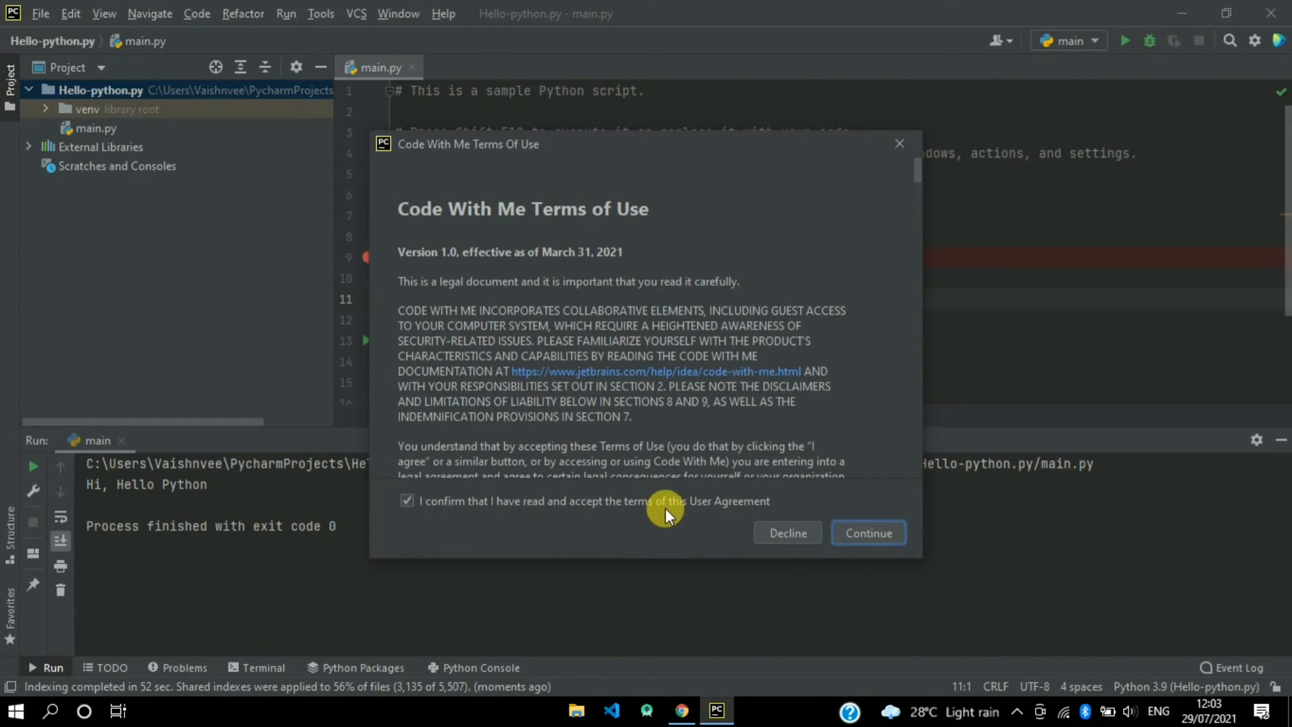
pyautogui.click(861, 544)
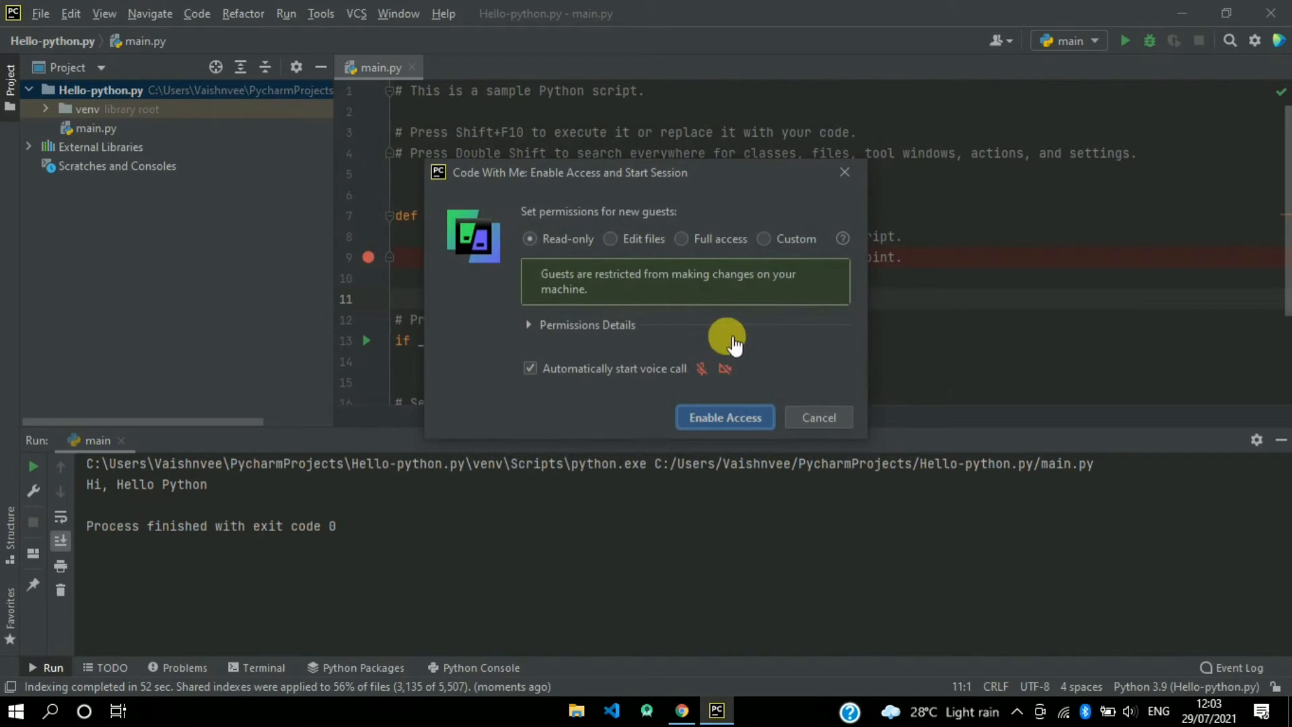
# - Try the Full access, Edit files and Custom guest permissions, settle on Read-only, and enable access to the Code With Me session
pyautogui.click(686, 241)
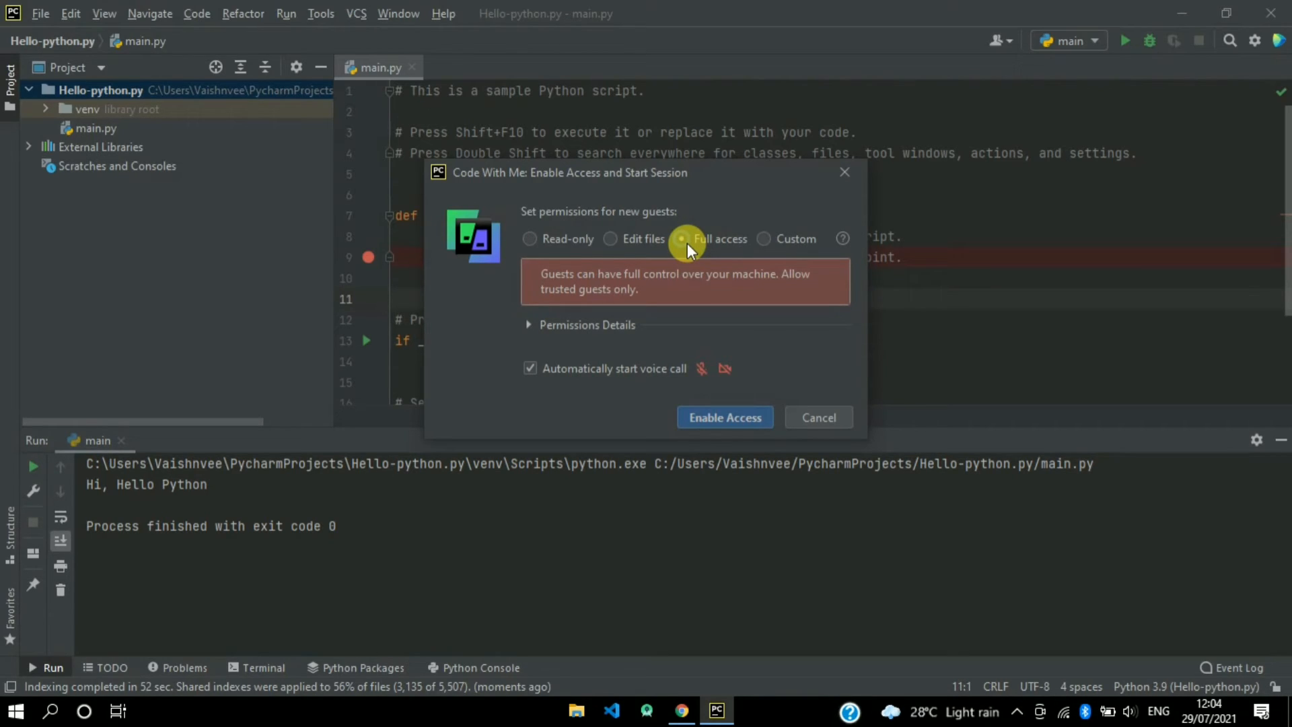
pyautogui.click(540, 232)
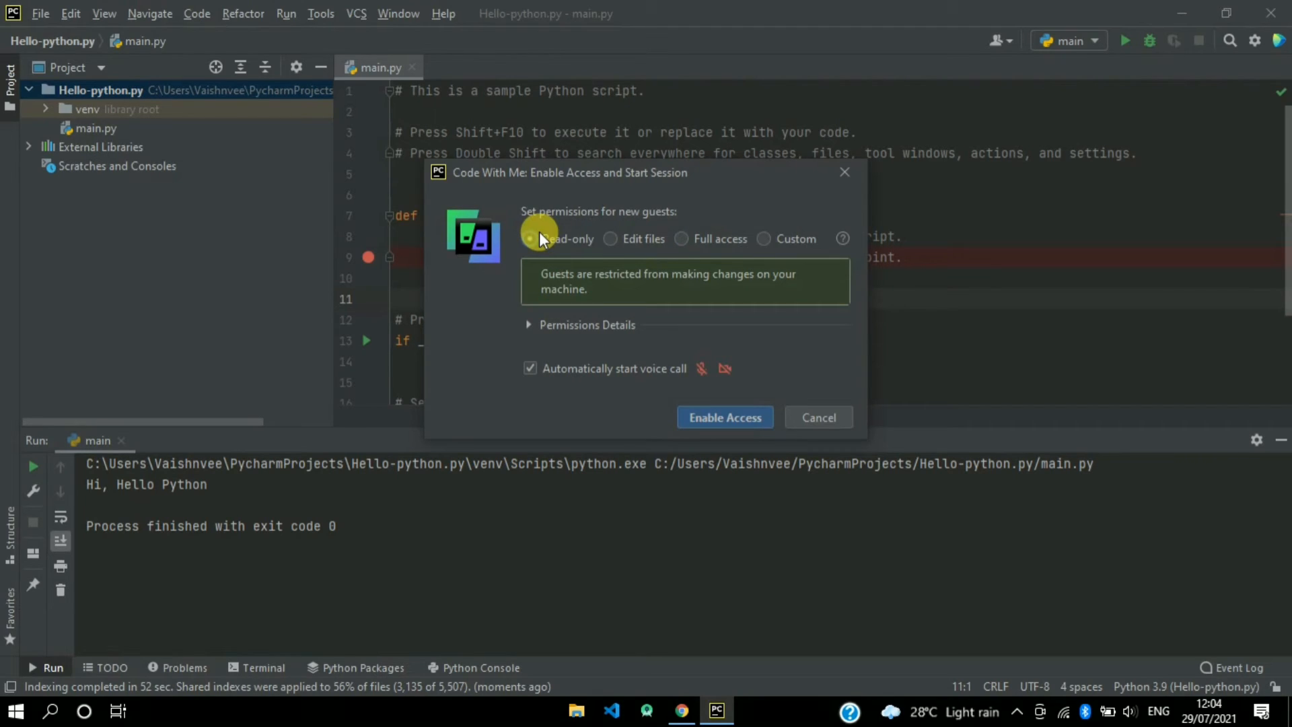
pyautogui.click(624, 237)
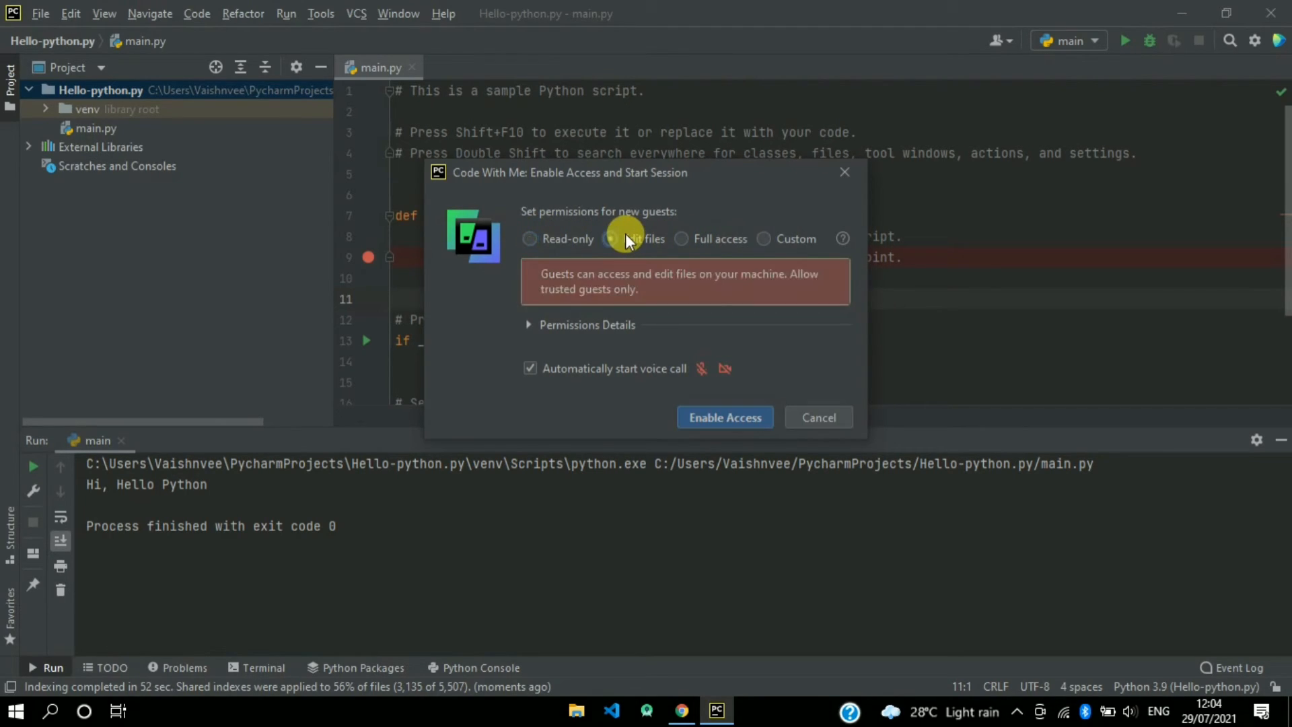
pyautogui.click(534, 240)
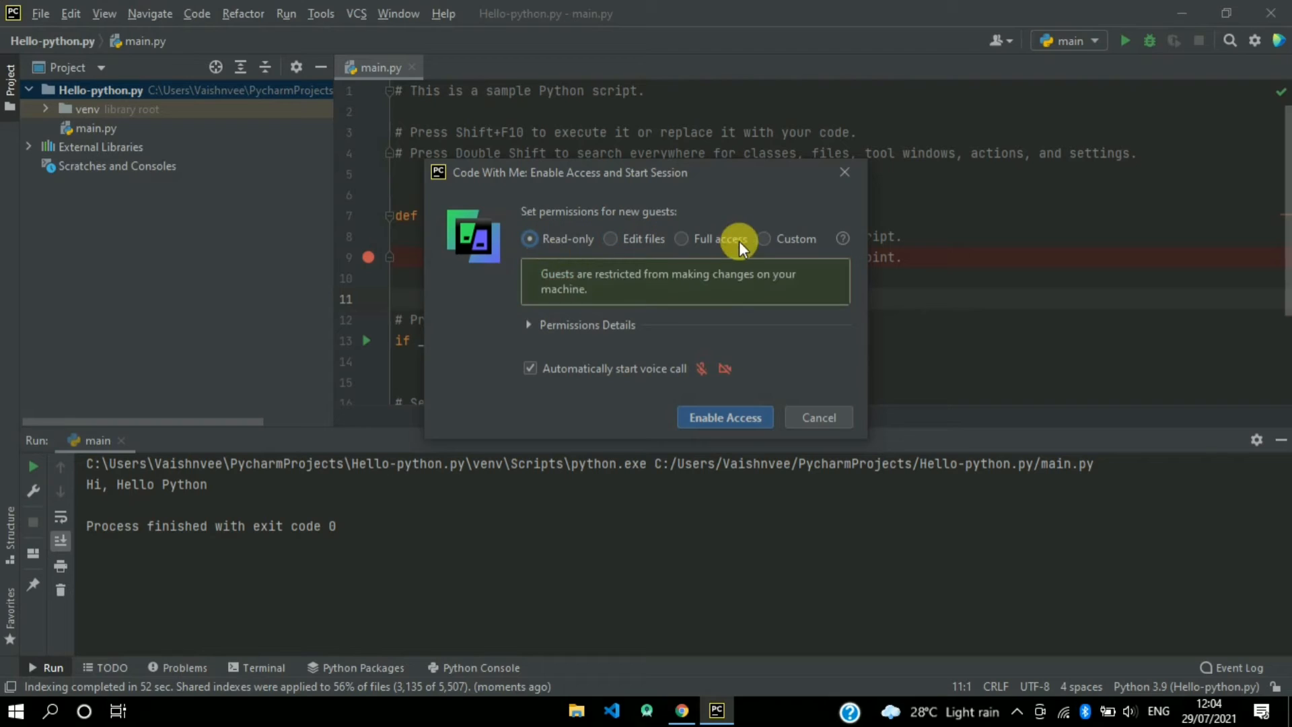
pyautogui.click(766, 239)
pyautogui.click(547, 236)
pyautogui.click(725, 418)
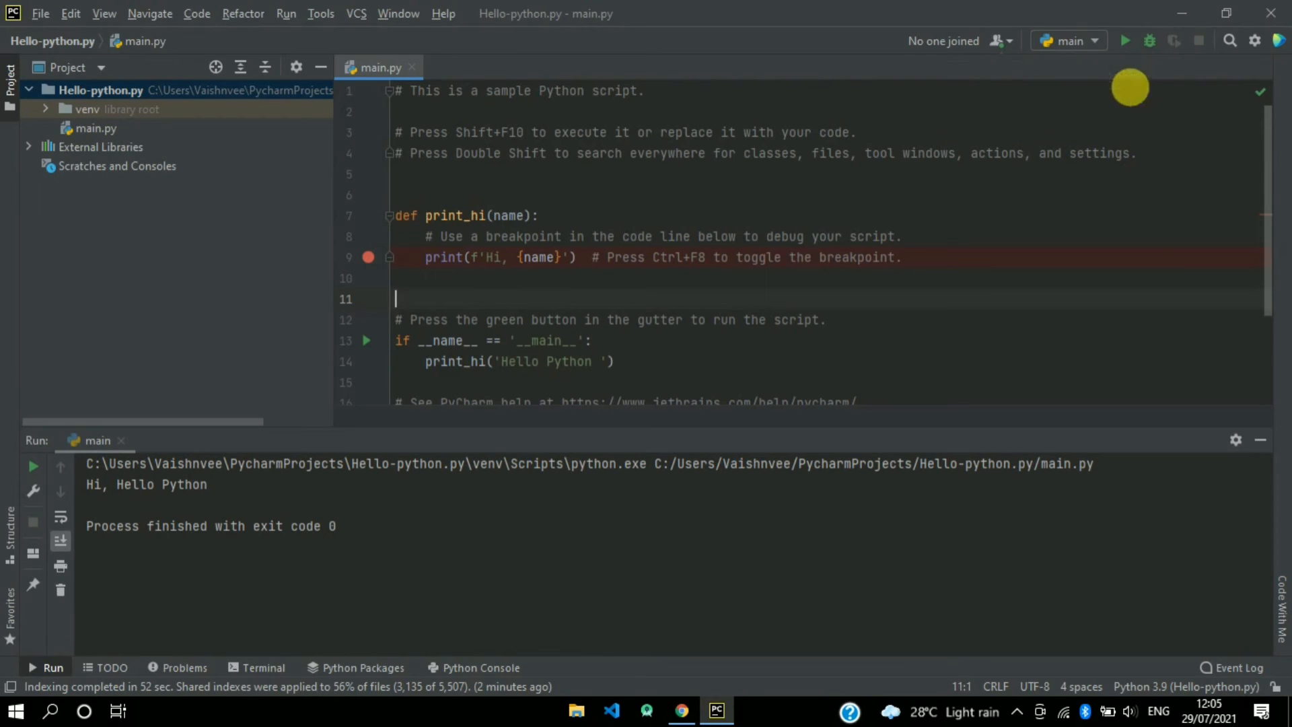
# - Copy the invitation link of the active Code With Me session and dismiss the notification
pyautogui.click(997, 40)
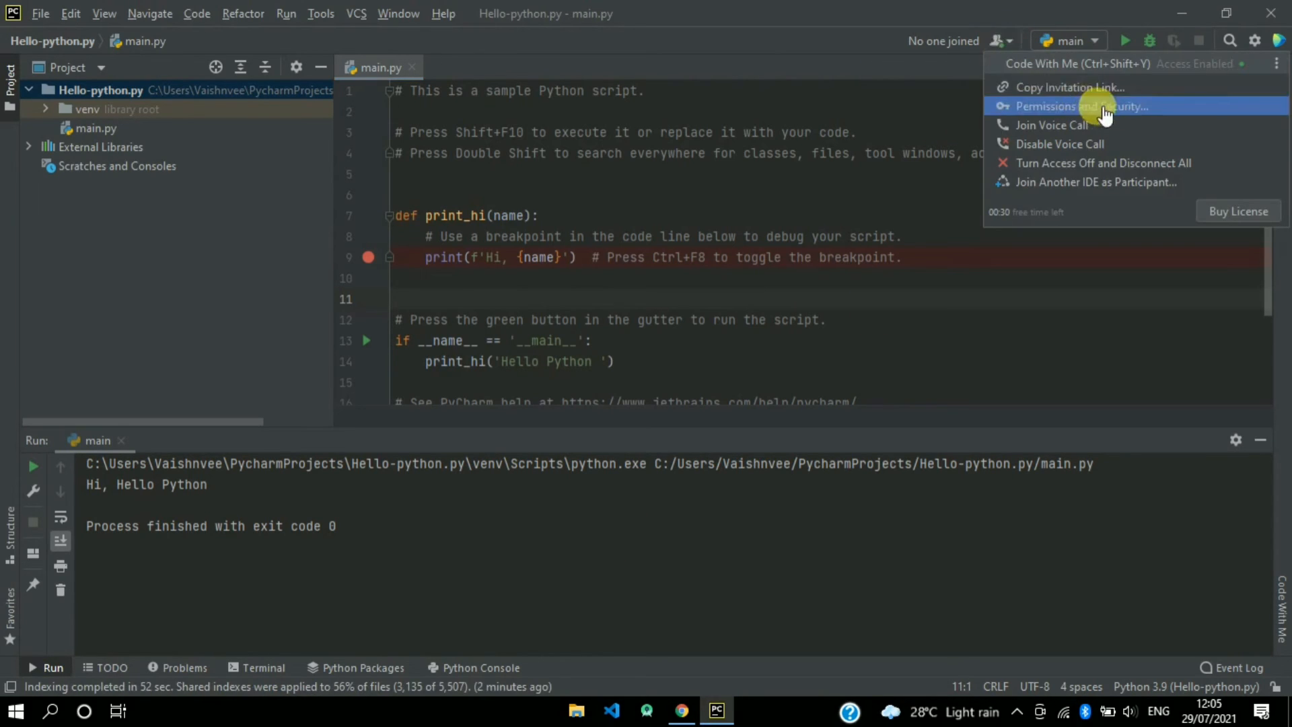
pyautogui.click(1090, 89)
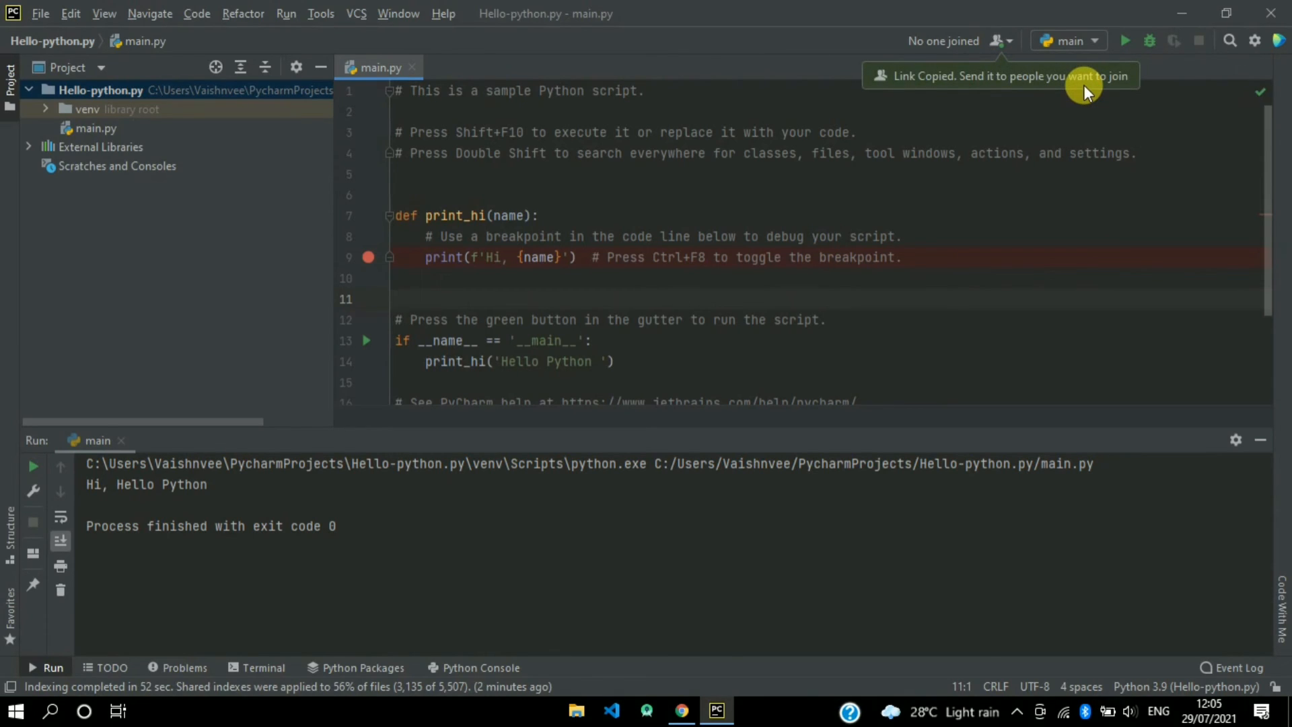
pyautogui.click(1083, 90)
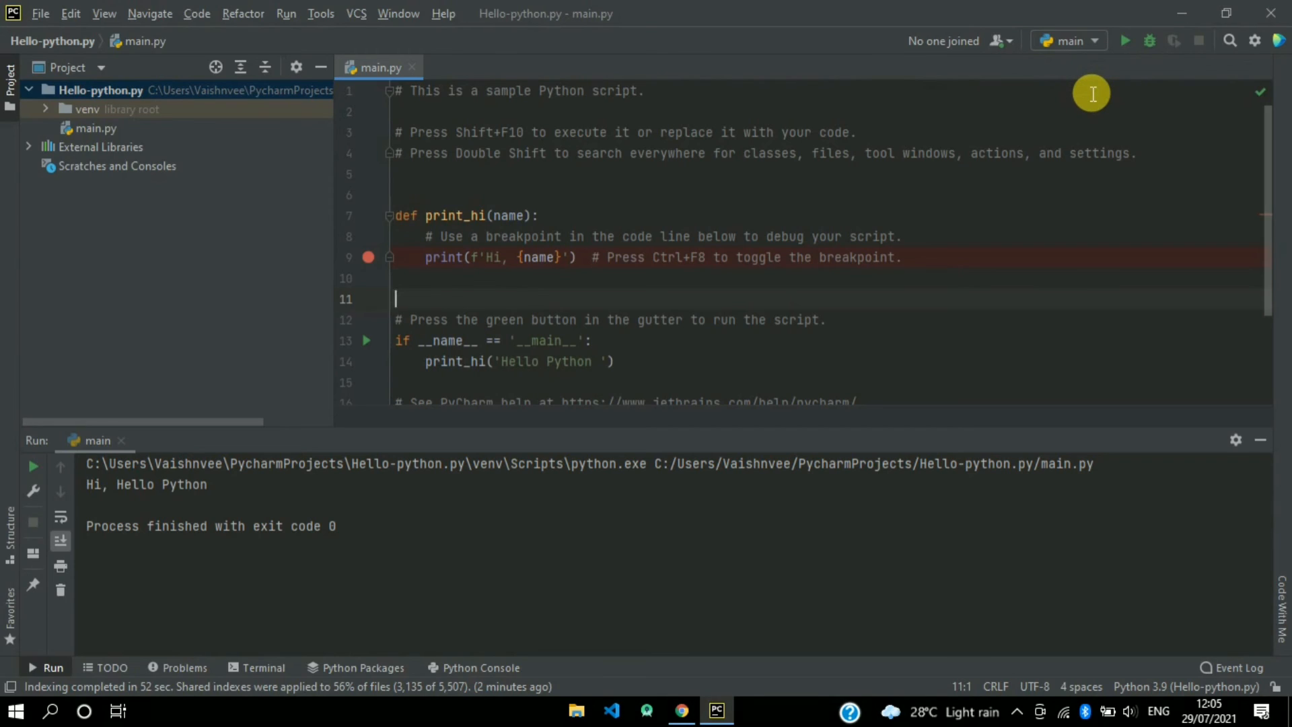